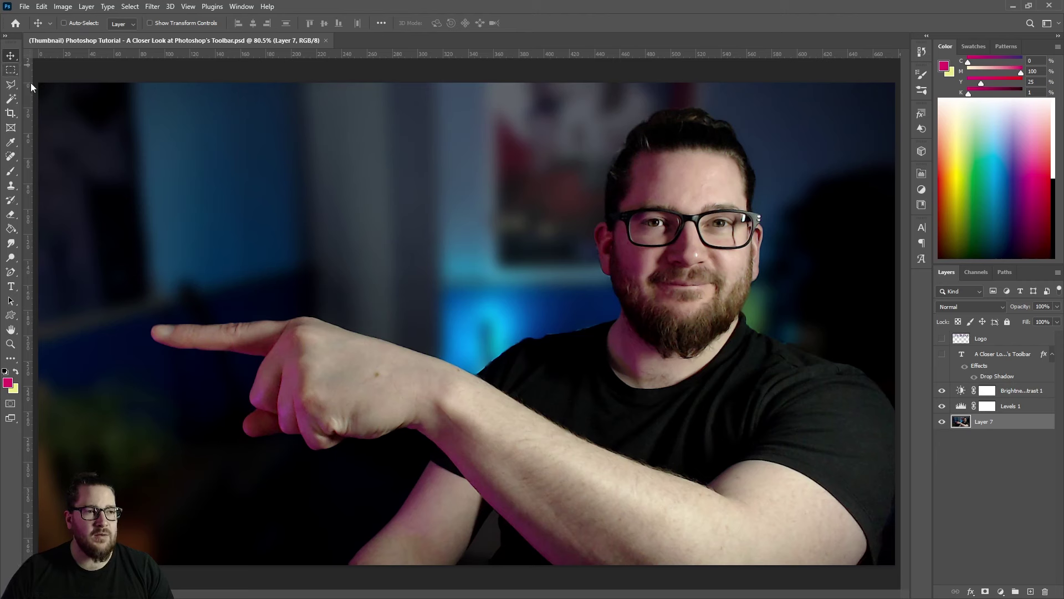
# - Select the Move Tool and nudge the Layer 7 photo layer
pyautogui.rightClick(12, 57)
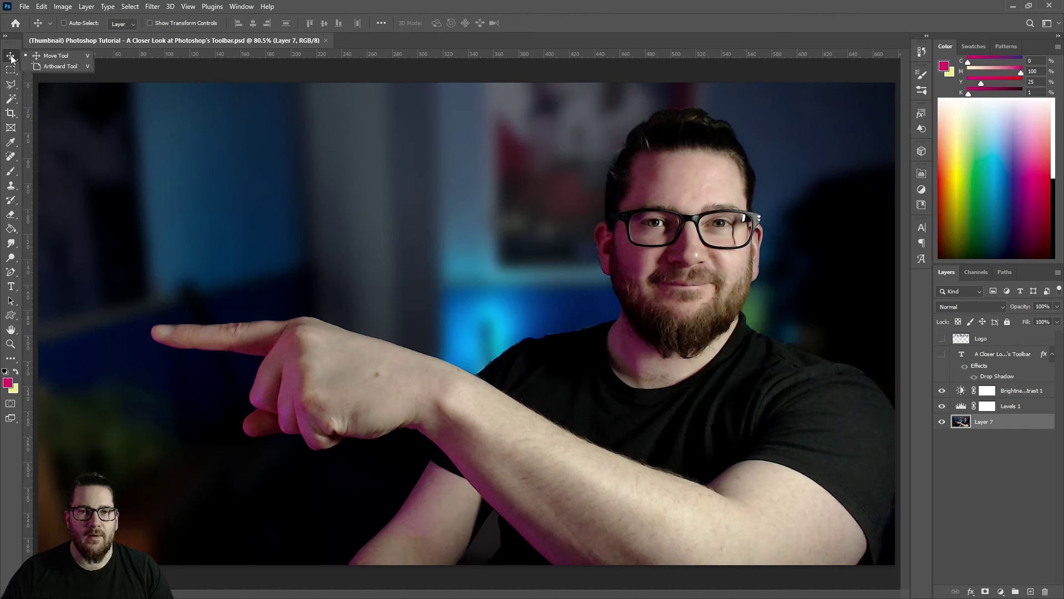
pyautogui.click(54, 58)
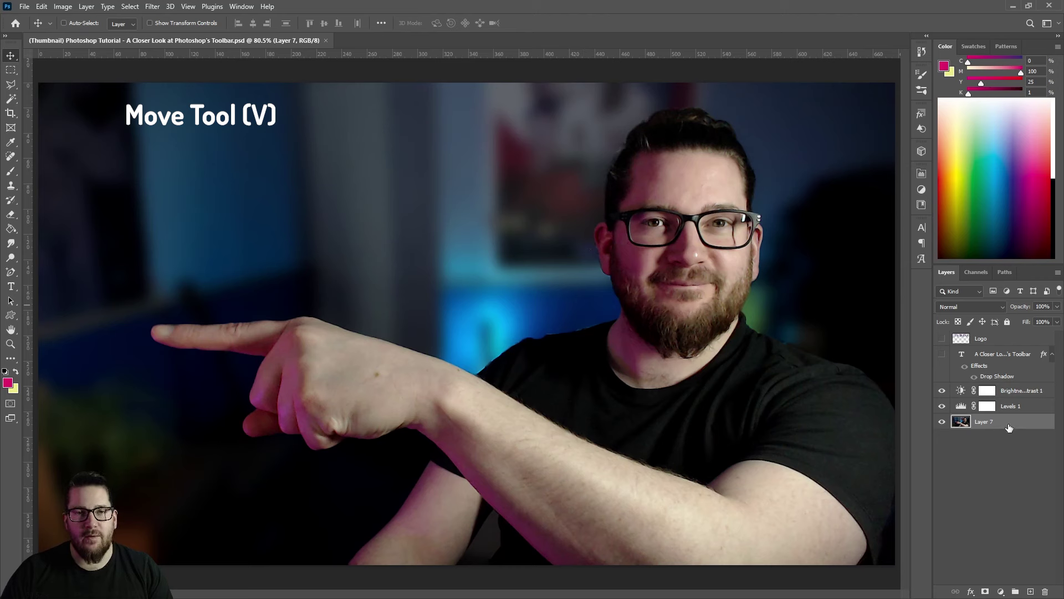
pyautogui.moveTo(516, 257)
pyautogui.mouseDown()
pyautogui.moveTo(495, 238)
pyautogui.moveTo(391, 250)
pyautogui.moveTo(477, 277)
pyautogui.moveTo(517, 255)
pyautogui.mouseUp()
# - Show the hidden 'A Closer Look at Photoshop's Toolbar' title layer and drag it across the photo
pyautogui.click(943, 355)
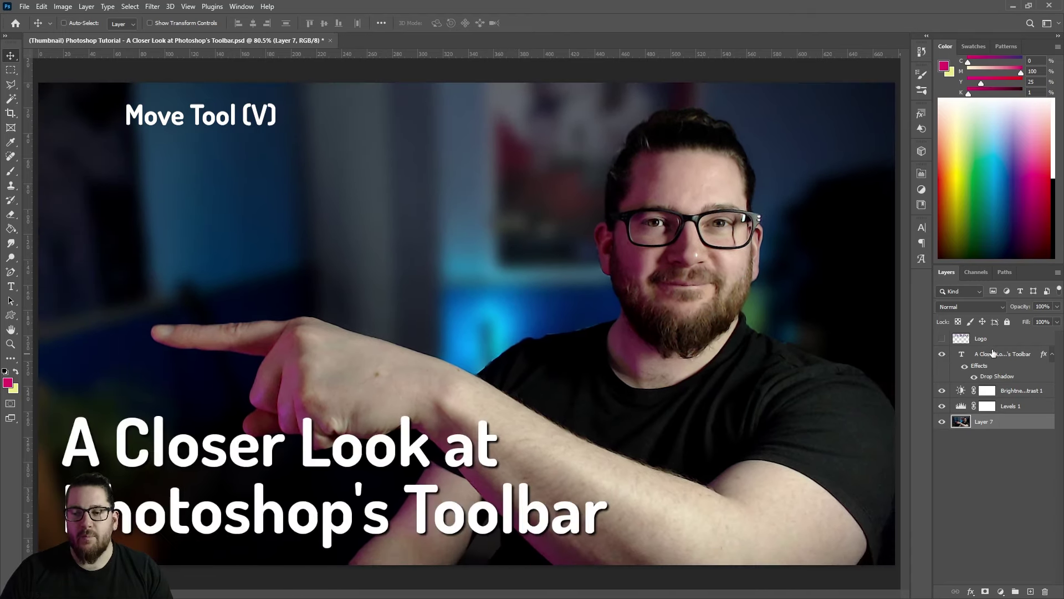
pyautogui.click(996, 356)
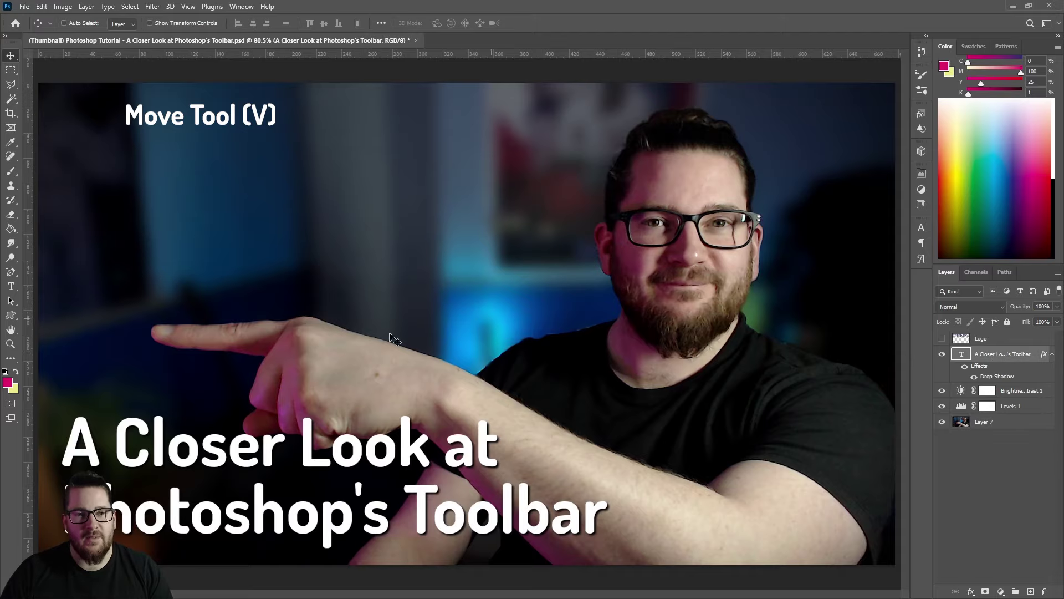
pyautogui.moveTo(250, 471); pyautogui.dragTo(380, 390)
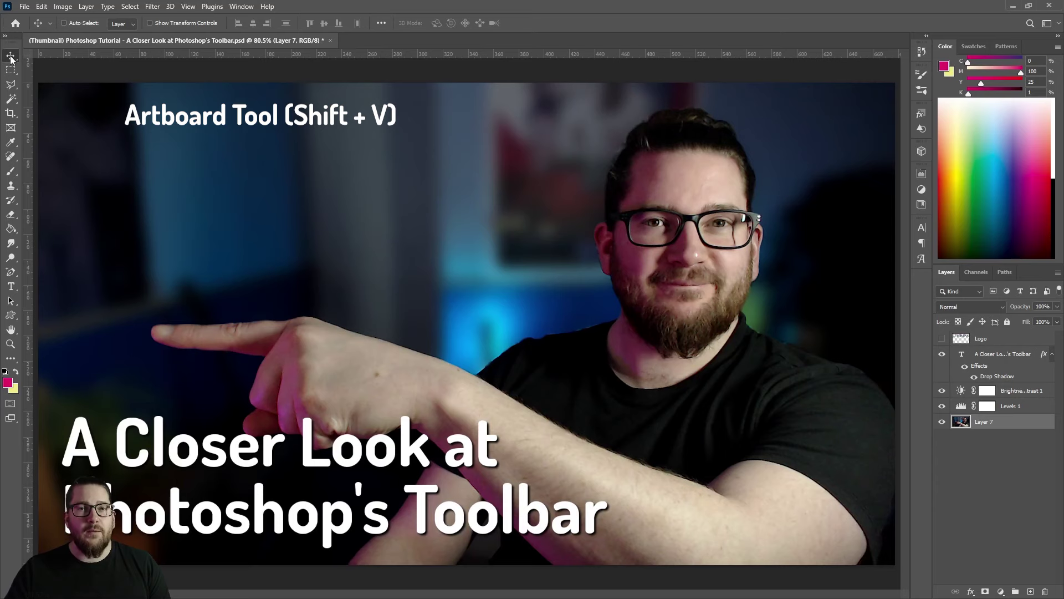
# - Draw an artboard around the thumbnail with the Artboard Tool, then shrink it from both corners
pyautogui.rightClick(11, 58)
pyautogui.click(44, 67)
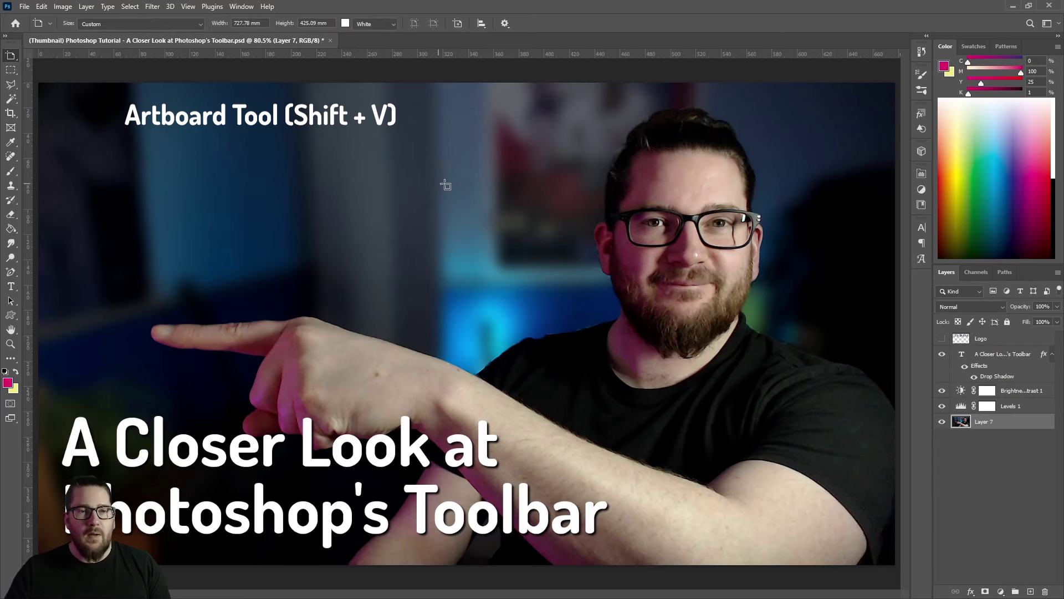
pyautogui.scroll(-4, 446, 185)
pyautogui.moveTo(254, 198); pyautogui.dragTo(679, 450)
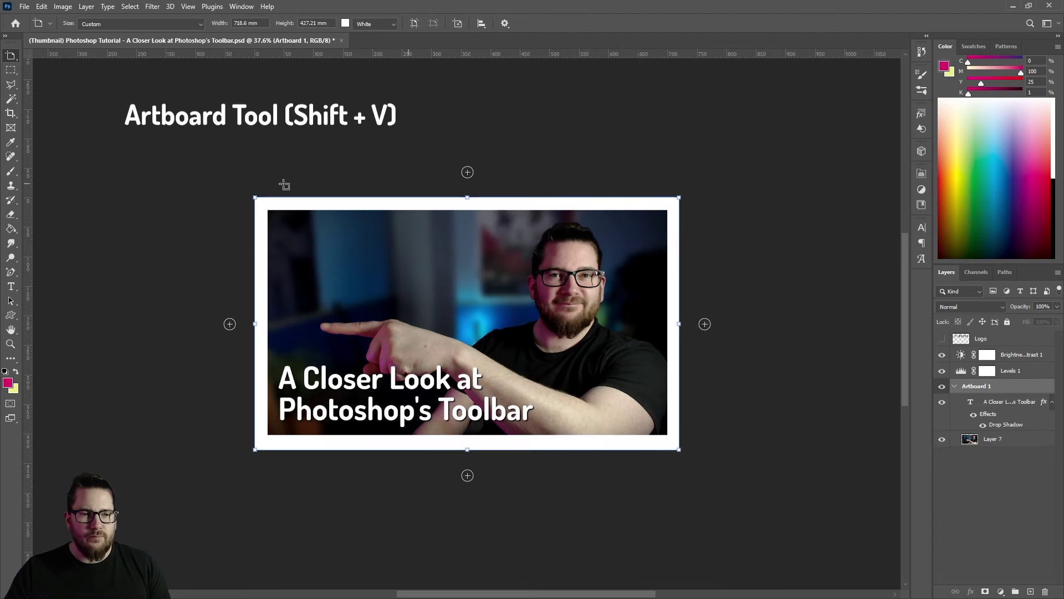
pyautogui.moveTo(254, 198); pyautogui.dragTo(267, 210)
pyautogui.moveTo(678, 450); pyautogui.dragTo(667, 435)
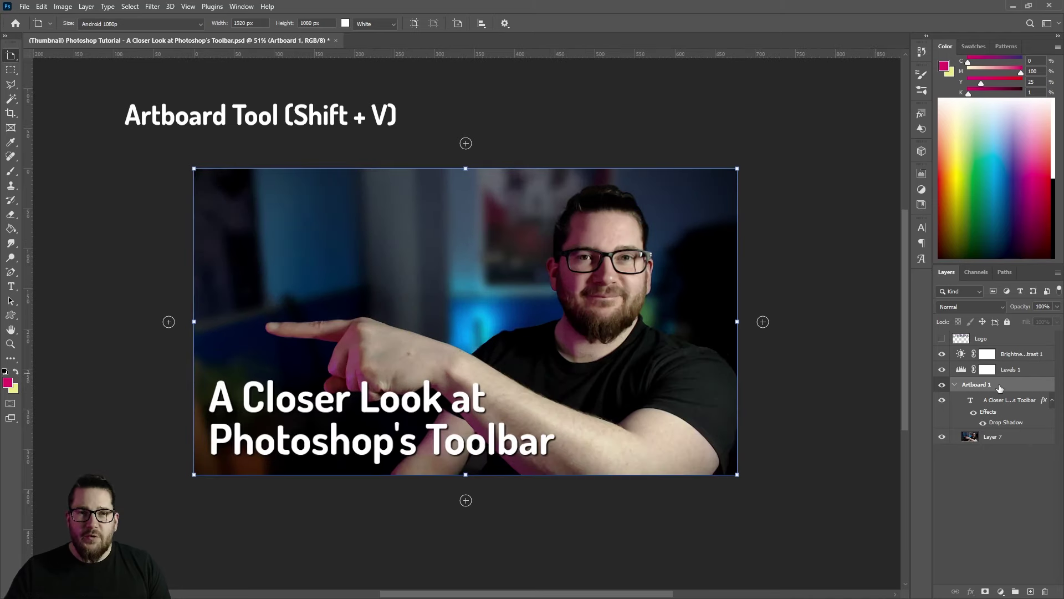
# - Duplicate Artboard 1 and give the copy a Levels adjustment with black 6 and white 235
pyautogui.moveTo(1000, 388); pyautogui.dragTo(1024, 587)
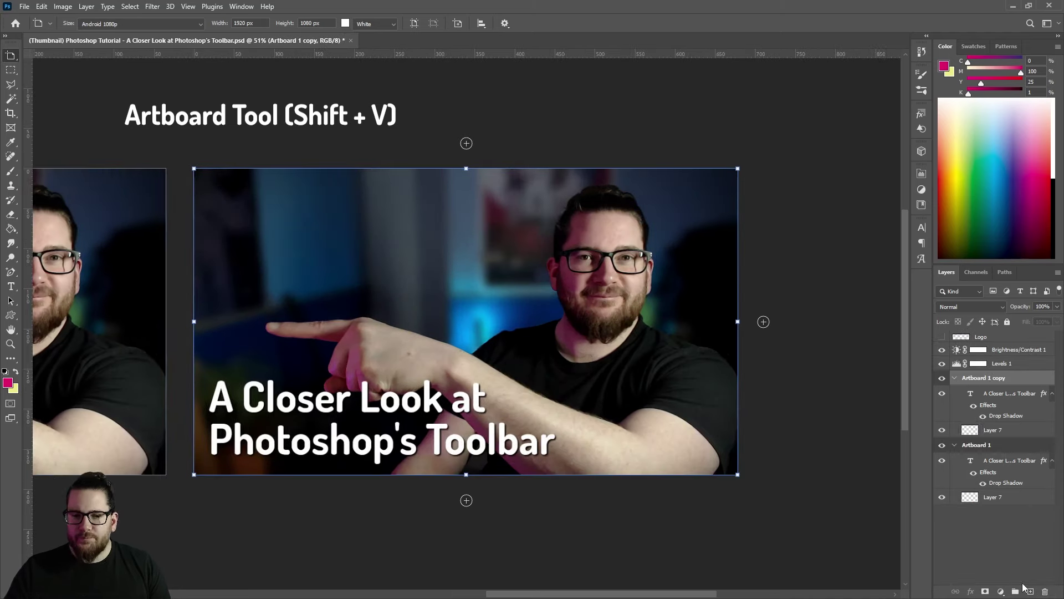
pyautogui.click(1001, 591)
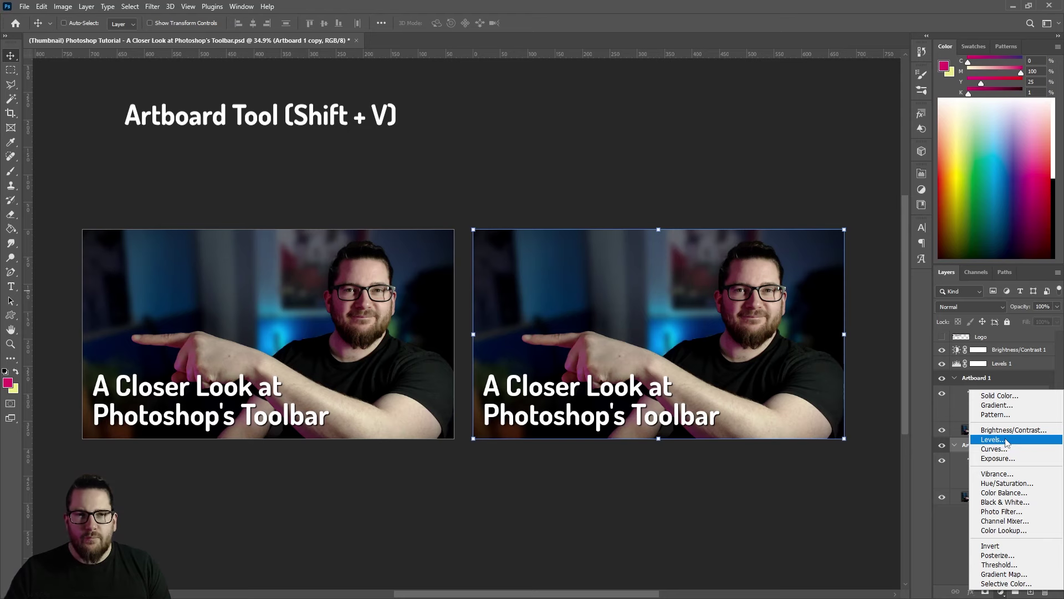
pyautogui.click(992, 439)
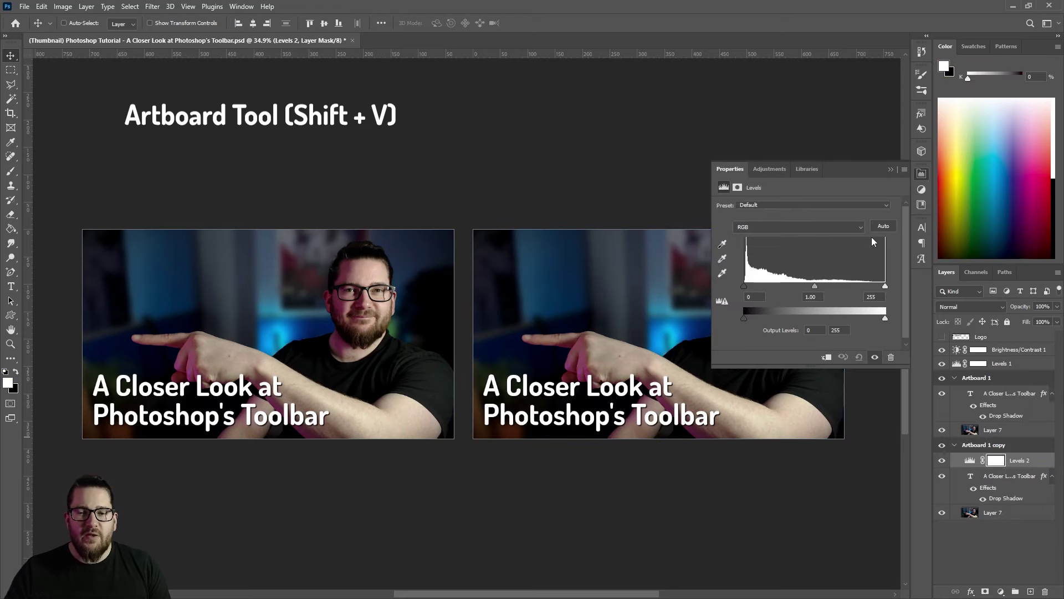
pyautogui.scroll(-1, 482, 361)
pyautogui.scroll(2, 552, 318)
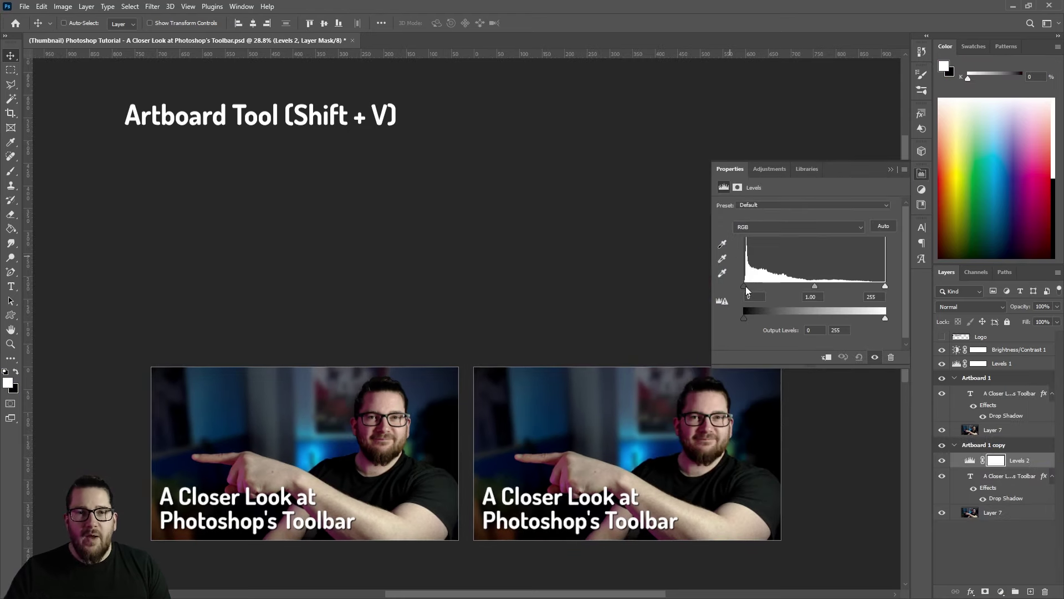
pyautogui.moveTo(744, 288)
pyautogui.mouseDown()
pyautogui.moveTo(763, 285)
pyautogui.moveTo(747, 287)
pyautogui.mouseUp()
pyautogui.moveTo(886, 286); pyautogui.dragTo(863, 287)
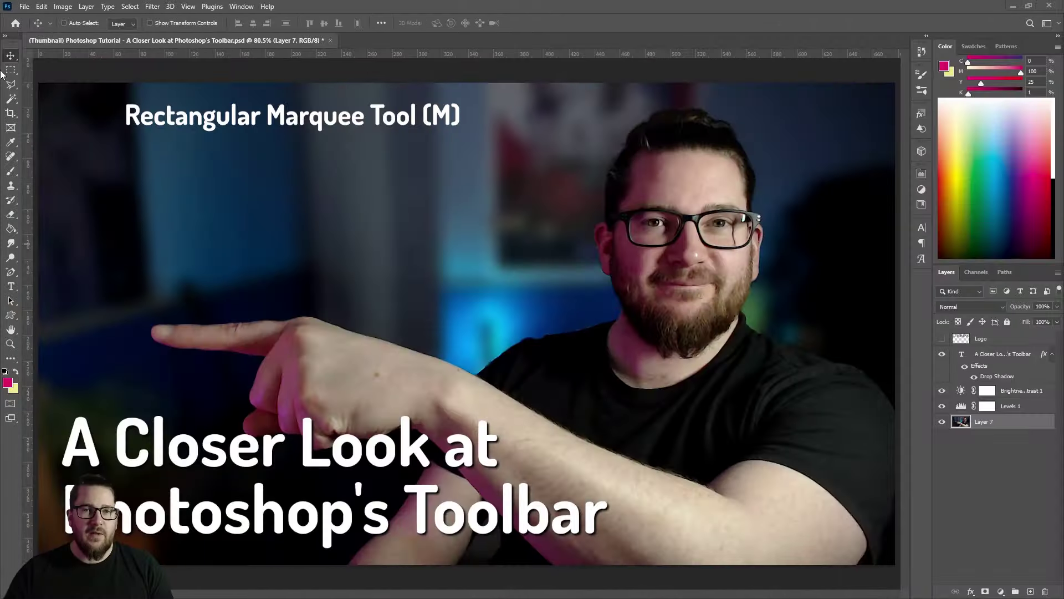
# - Draw a rectangular marquee over the man's head and shift it slightly lower
pyautogui.click(8, 72)
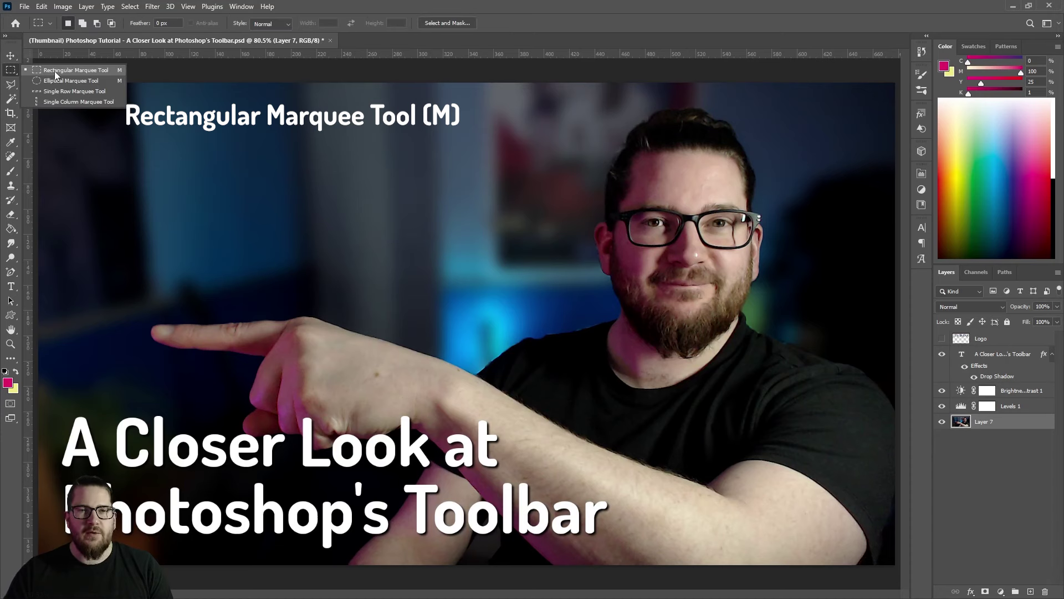
pyautogui.click(55, 70)
pyautogui.moveTo(531, 112); pyautogui.dragTo(813, 281)
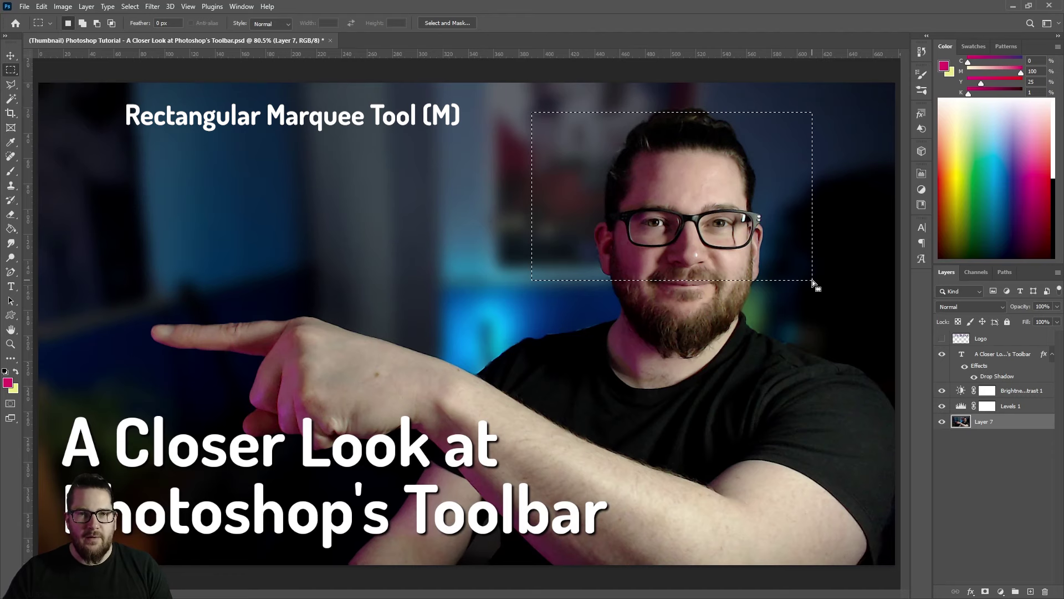
pyautogui.moveTo(697, 214); pyautogui.dragTo(643, 237)
# - Make a circular elliptical marquee selection and move its pixels up and left
pyautogui.click(10, 56)
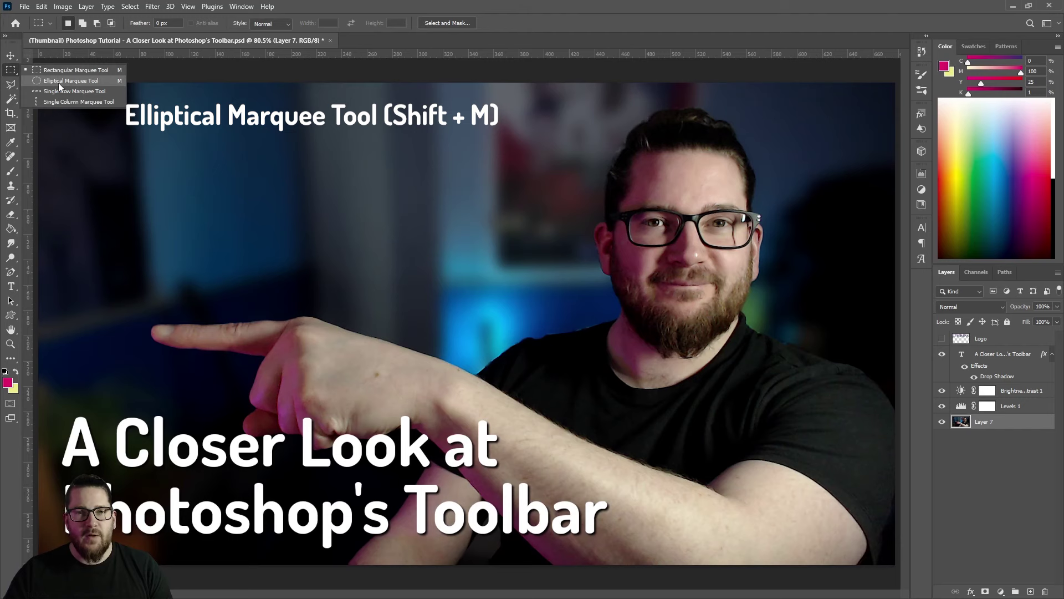
pyautogui.click(58, 82)
pyautogui.moveTo(441, 162); pyautogui.dragTo(578, 300)
pyautogui.press('v')
pyautogui.moveTo(505, 230)
pyautogui.mouseDown()
pyautogui.moveTo(495, 219)
pyautogui.moveTo(364, 194)
pyautogui.mouseUp()
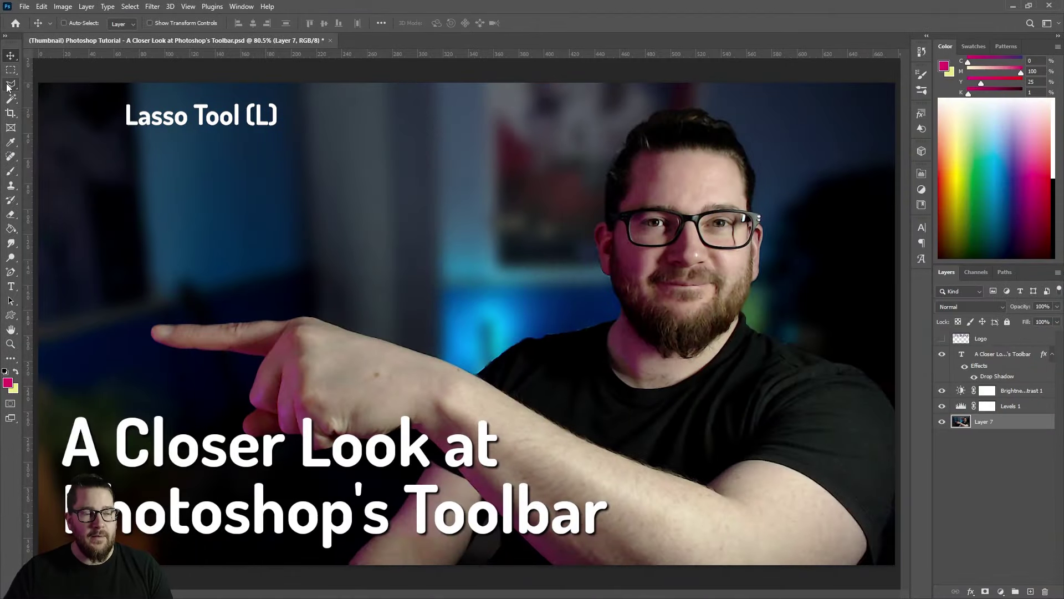
# - Draw a freehand Lasso selection near the top of the photo
pyautogui.click(8, 87)
pyautogui.keyDown('alt'); pyautogui.click(9, 86); pyautogui.keyUp('alt')
pyautogui.moveTo(516, 144)
pyautogui.mouseDown()
pyautogui.moveTo(457, 138)
pyautogui.moveTo(374, 153)
pyautogui.moveTo(346, 201)
pyautogui.moveTo(364, 248)
pyautogui.moveTo(420, 265)
pyautogui.moveTo(484, 256)
pyautogui.moveTo(538, 215)
pyautogui.moveTo(517, 144)
pyautogui.mouseUp()
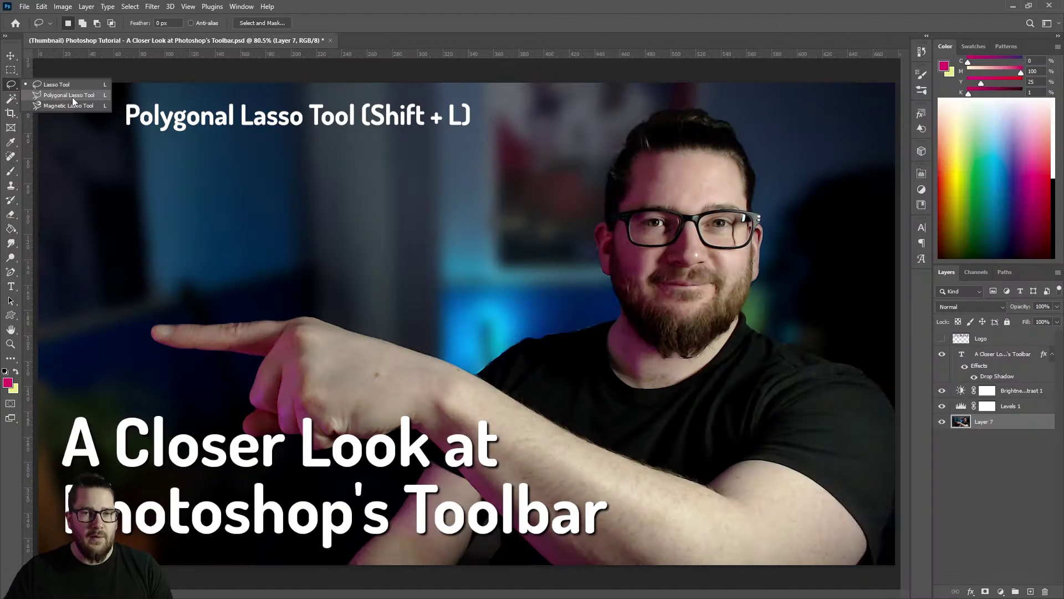
# - Make a three-corner Polygonal Lasso selection, closing it on the start point
pyautogui.click(72, 98)
pyautogui.click(457, 138)
pyautogui.click(409, 226)
pyautogui.click(393, 177)
pyautogui.click(456, 137)
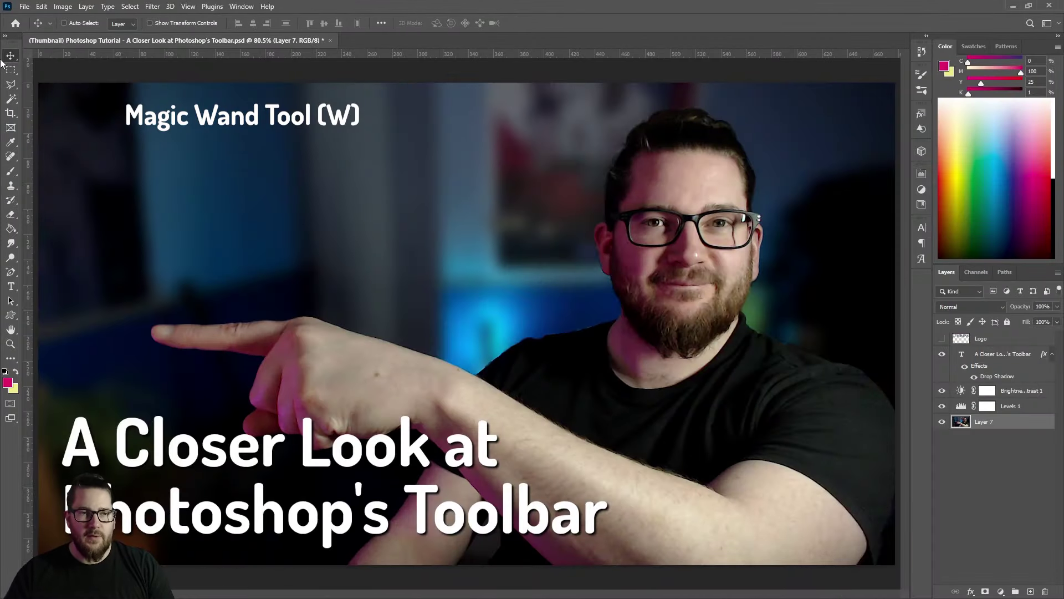
# - Magic Wand the blue light, then reselect it at Tolerance 150
pyautogui.click(11, 99)
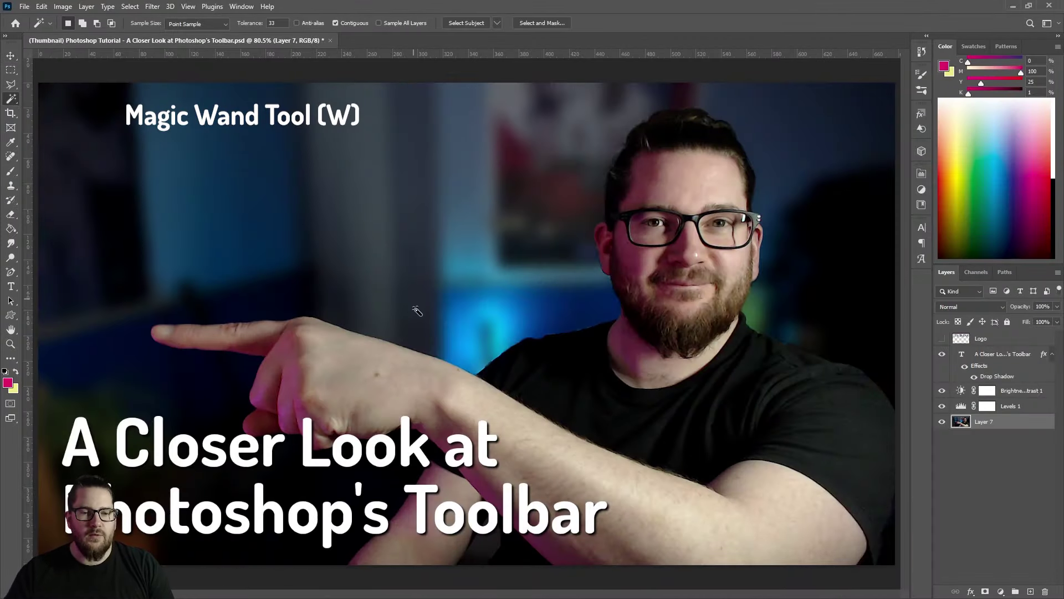
pyautogui.click(471, 332)
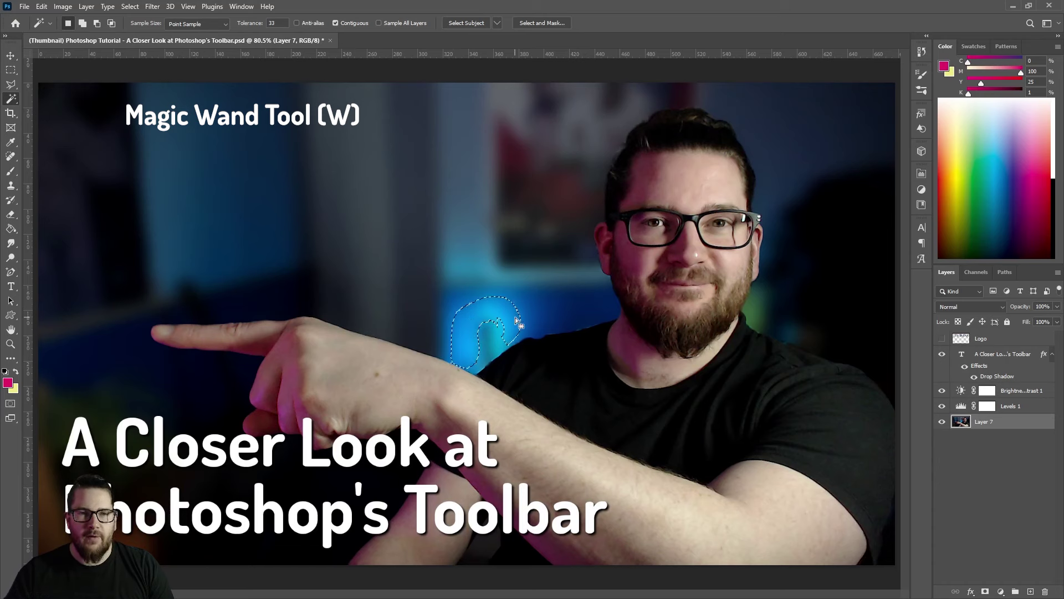
pyautogui.hotkey('ctrl', 'd')
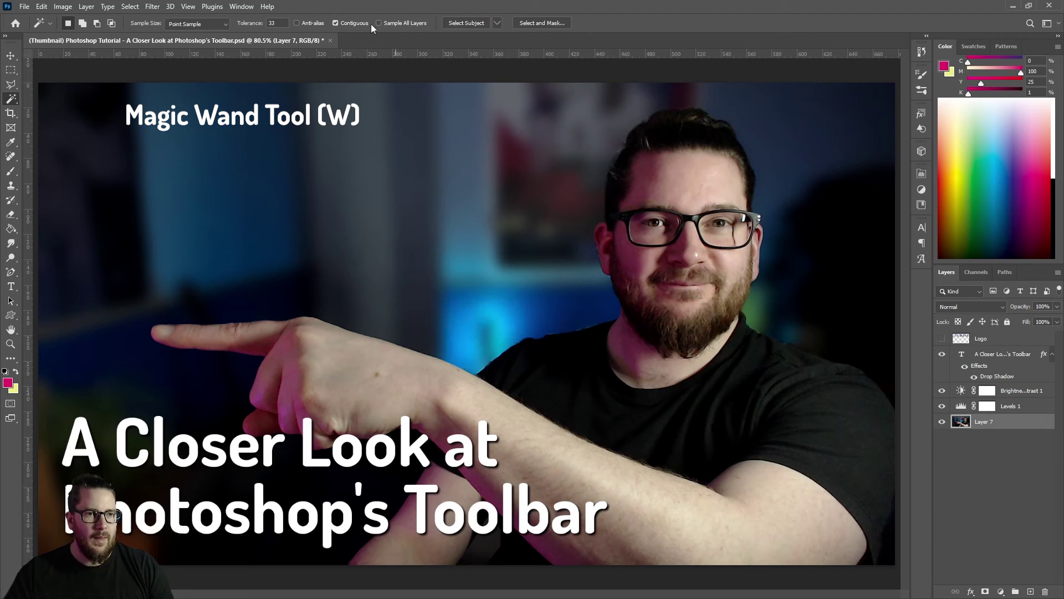
pyautogui.click(258, 23)
pyautogui.write('150')
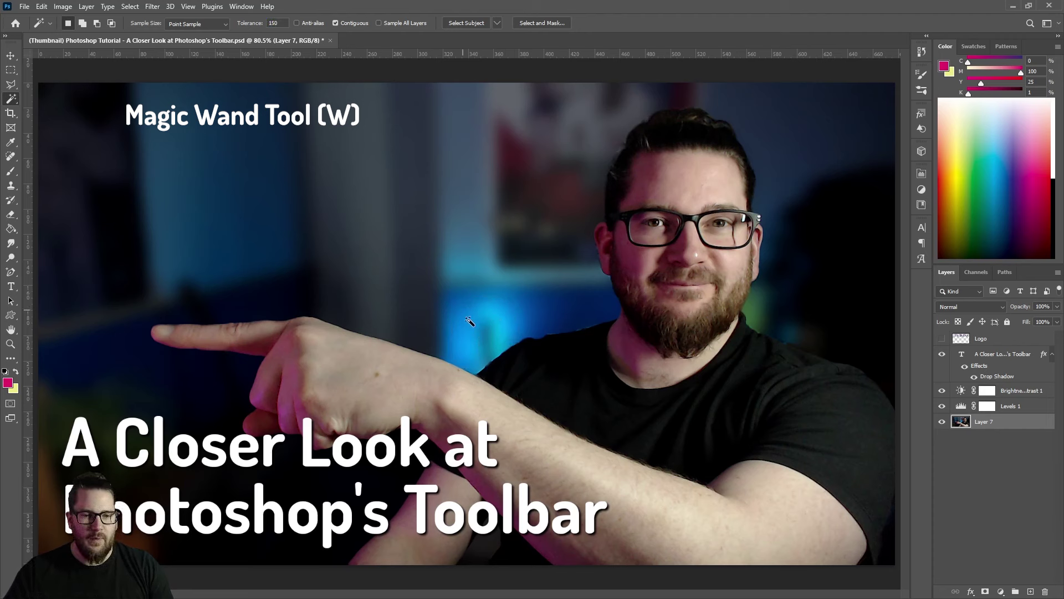
pyautogui.click(471, 322)
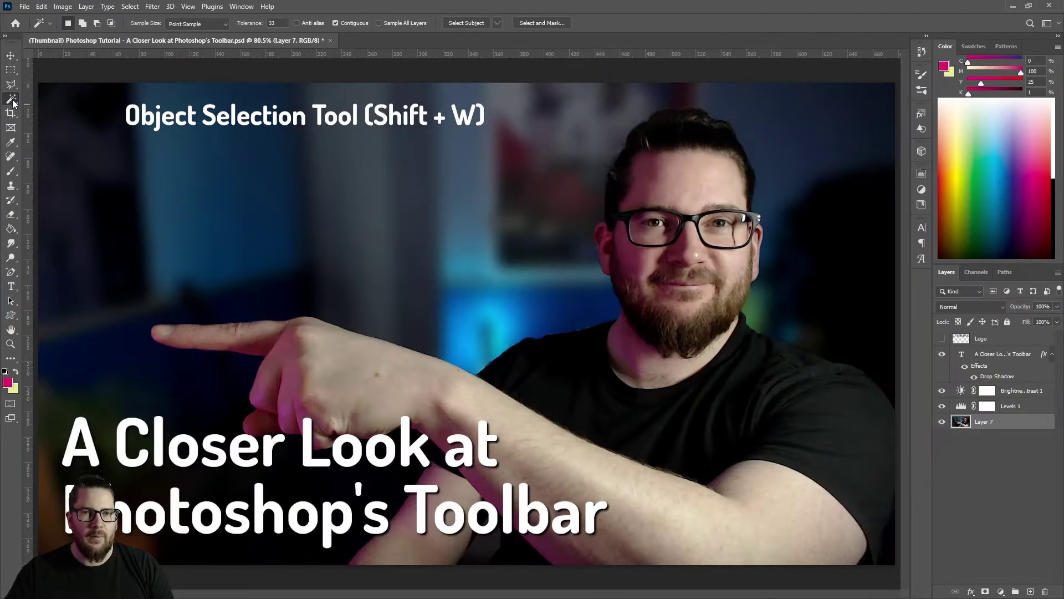
# - Select the man with the Object Selection Tool and move him up and left
pyautogui.rightClick(12, 101)
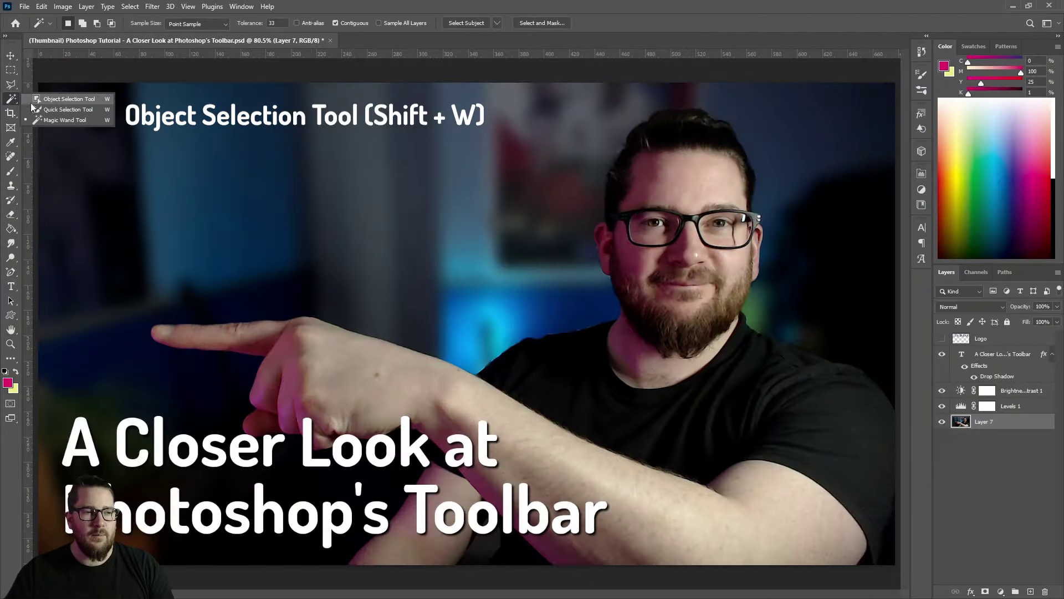
pyautogui.click(61, 100)
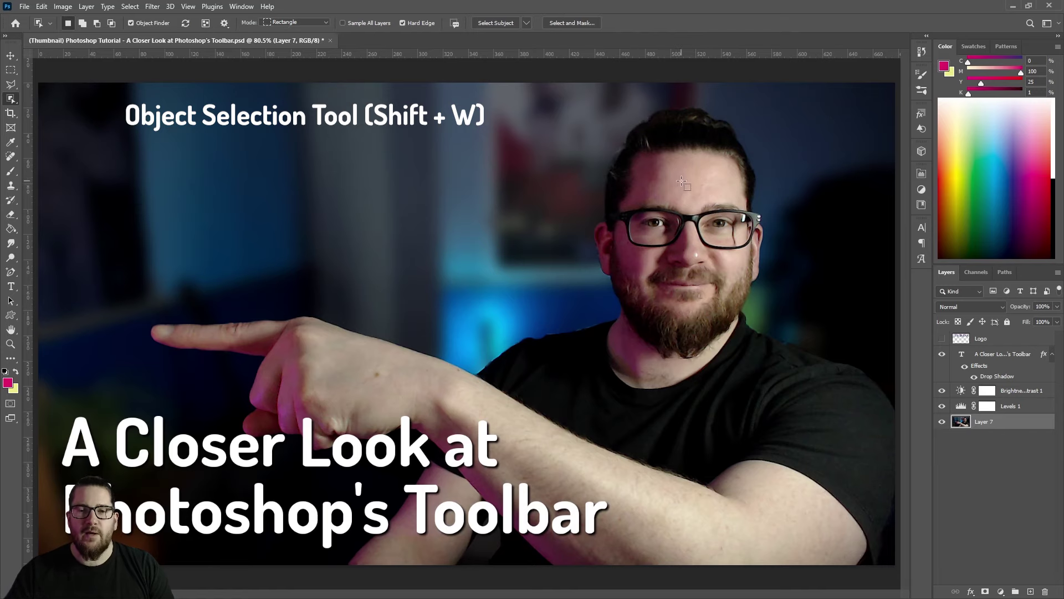
pyautogui.click(682, 181)
pyautogui.press('v')
pyautogui.moveTo(547, 386); pyautogui.dragTo(514, 347)
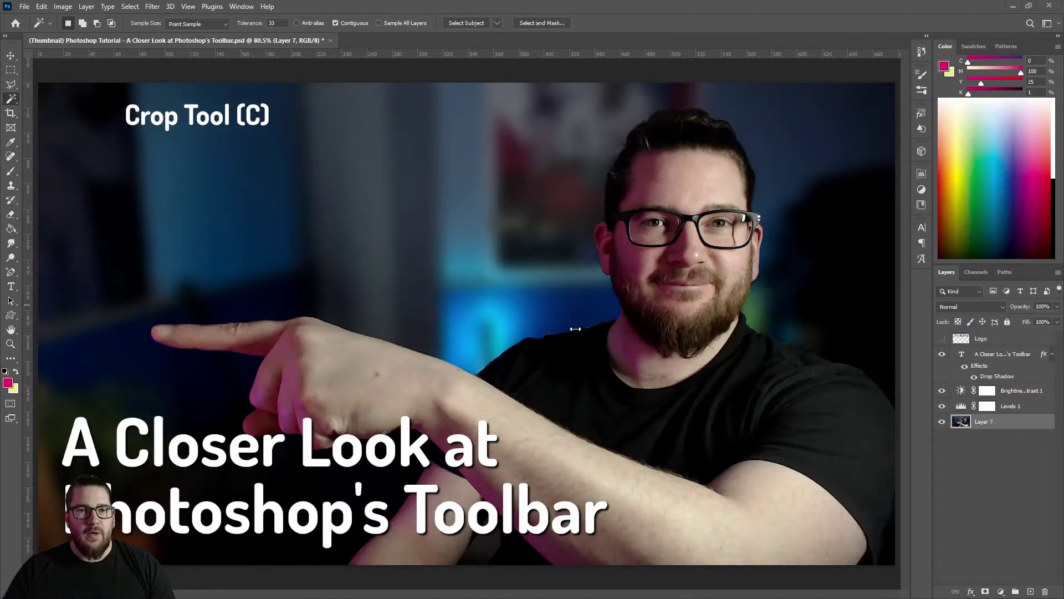
# - Crop the image in from the left side and up from the bottom
pyautogui.click(10, 113)
pyautogui.moveTo(40, 329); pyautogui.dragTo(247, 330)
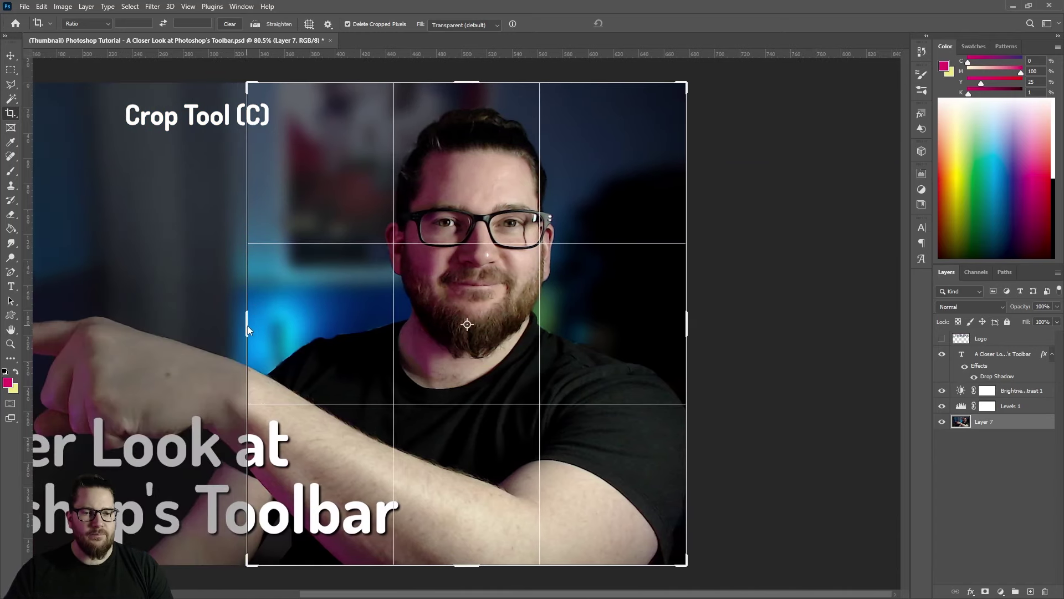
pyautogui.moveTo(467, 563); pyautogui.dragTo(470, 481)
pyautogui.press('Return')
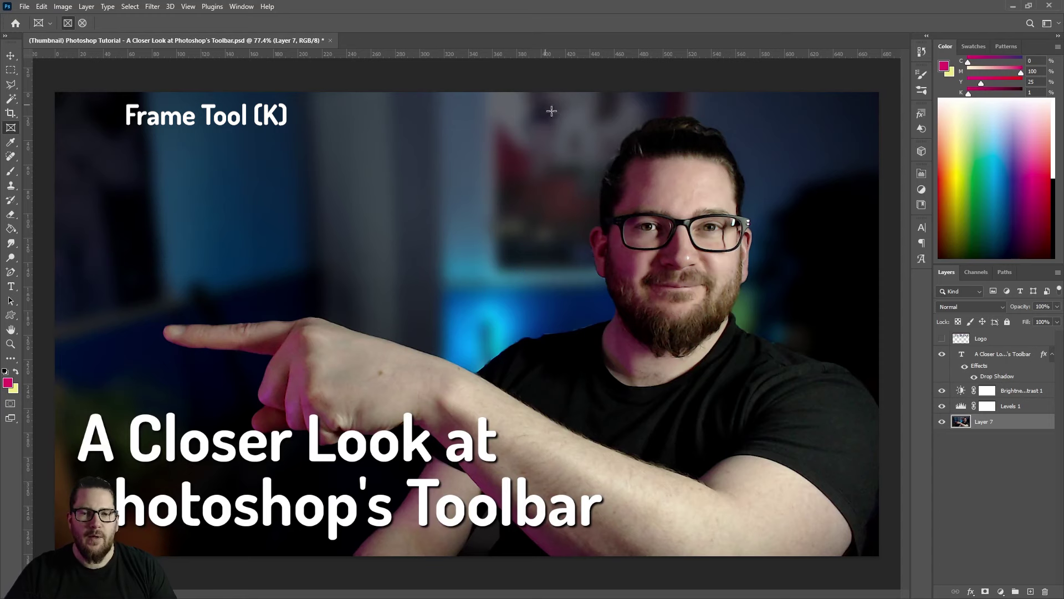
# - Draw a frame, reposition the photo inside it, then move the frame about 124 px left
pyautogui.moveTo(549, 100); pyautogui.dragTo(880, 559)
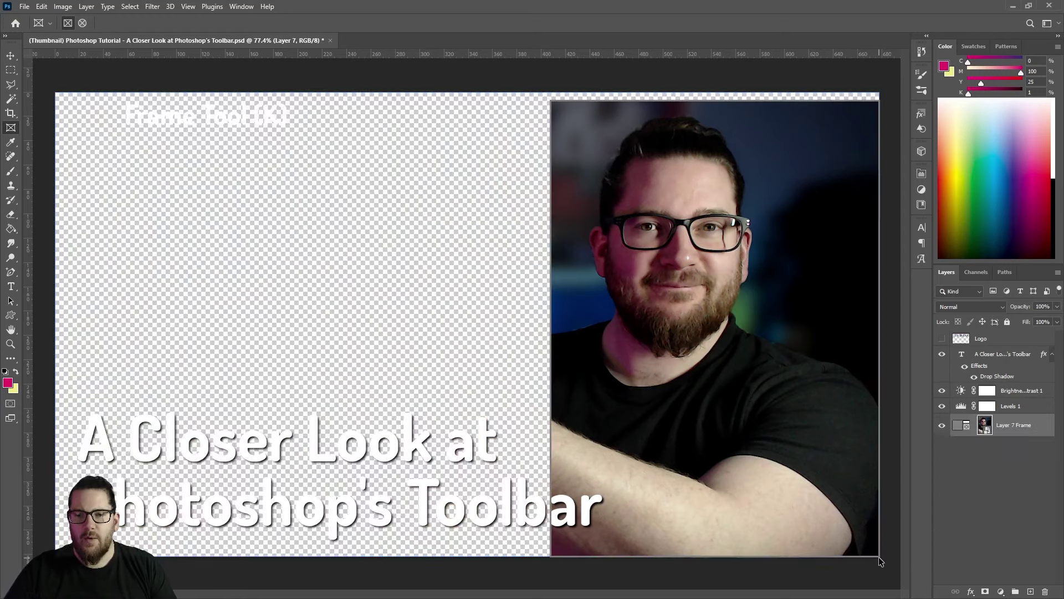
pyautogui.click(985, 424)
pyautogui.moveTo(719, 330)
pyautogui.mouseDown()
pyautogui.moveTo(699, 328)
pyautogui.moveTo(721, 325)
pyautogui.mouseUp()
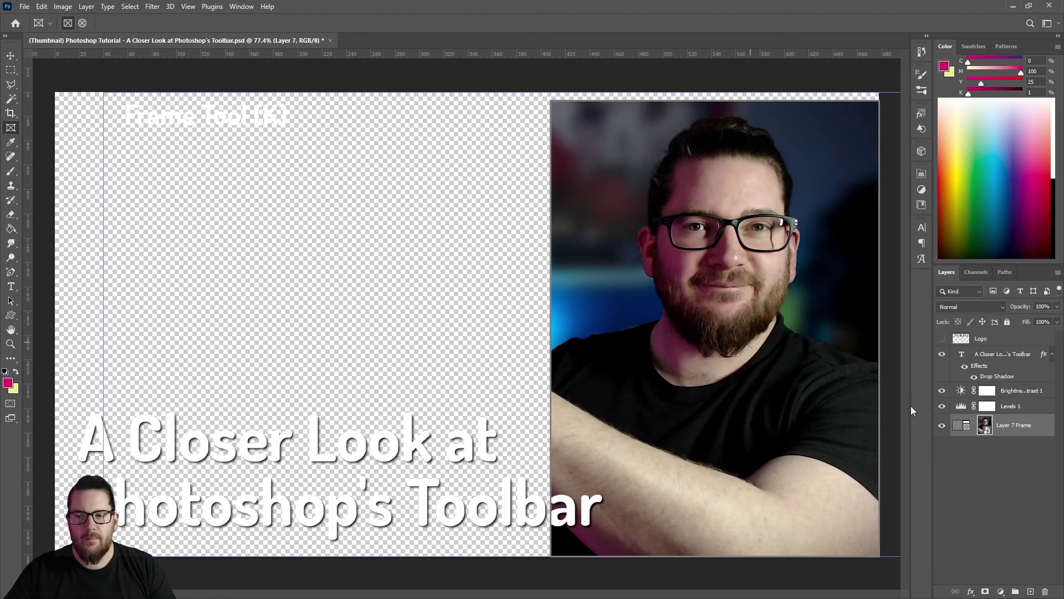
pyautogui.click(959, 426)
pyautogui.moveTo(659, 316); pyautogui.dragTo(592, 317)
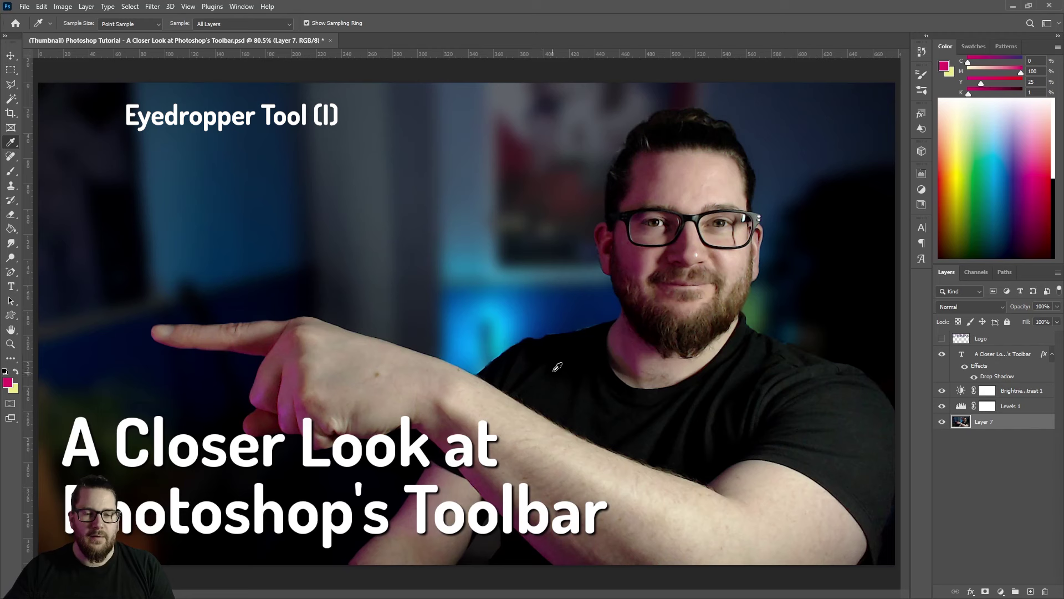
# - Sample several foreground colours from the photo, including cyan, blue background and dark mauve hair
pyautogui.click(499, 311)
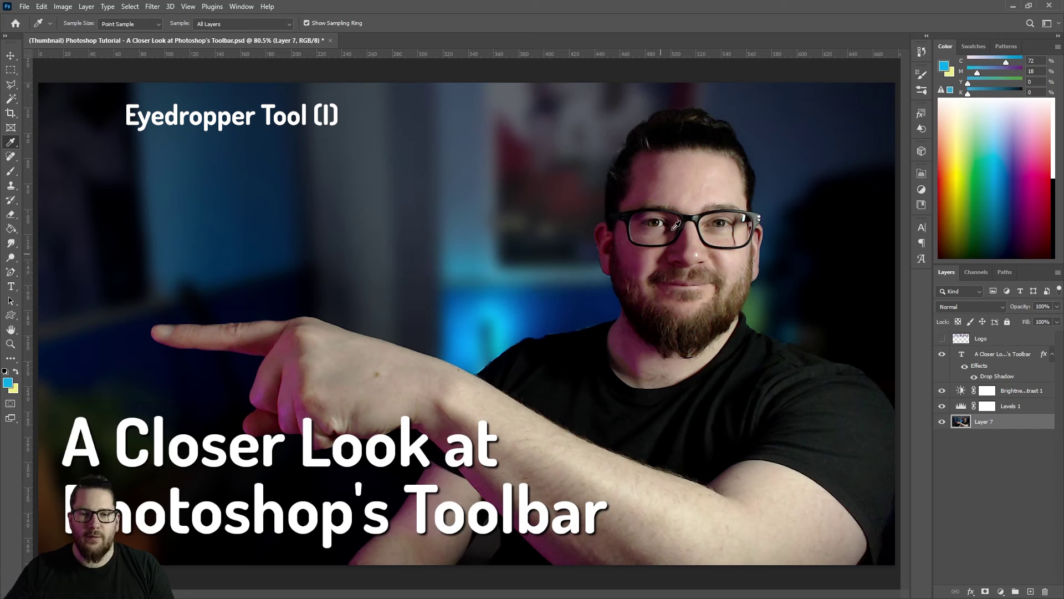
pyautogui.click(659, 181)
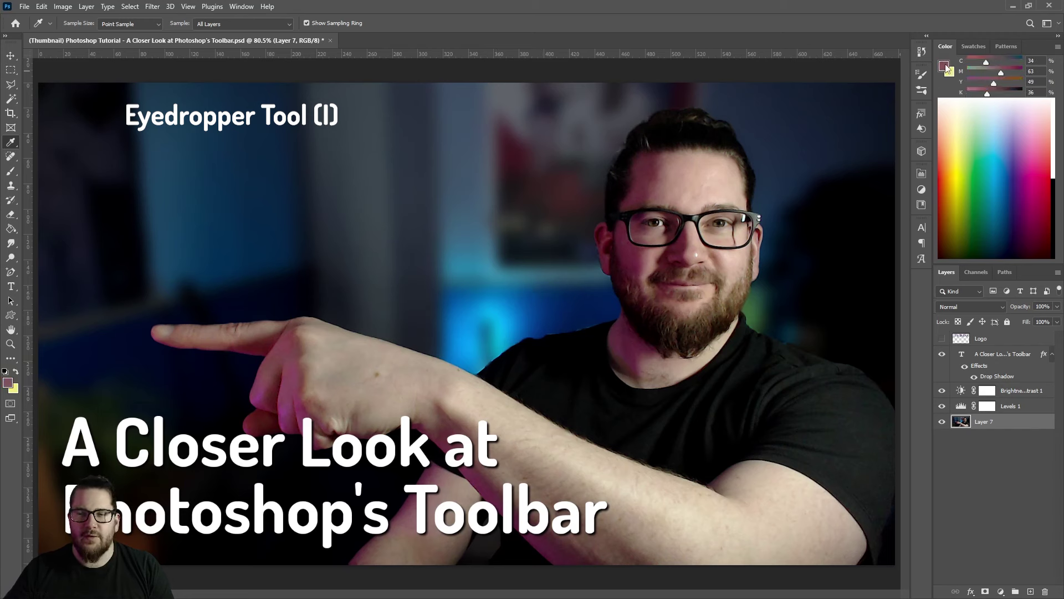
pyautogui.click(492, 311)
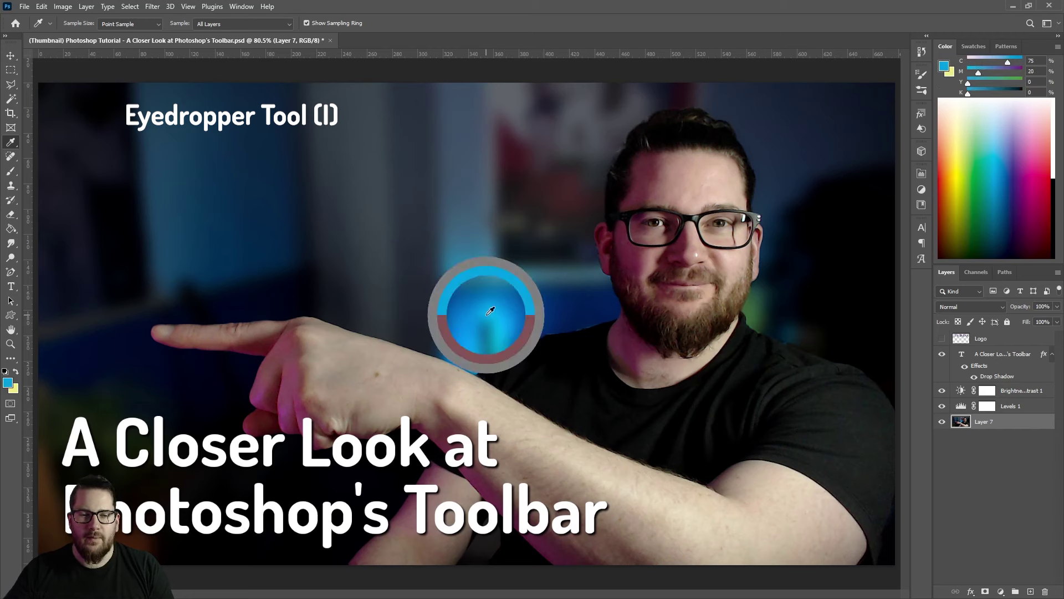
pyautogui.click(544, 427)
pyautogui.click(562, 164)
pyautogui.click(559, 189)
pyautogui.click(652, 164)
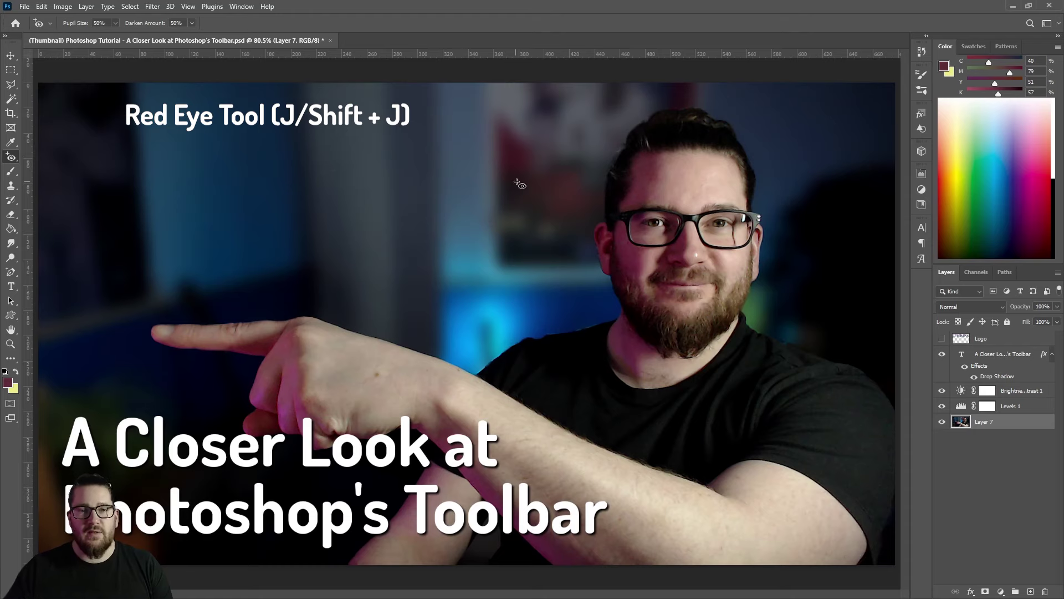
# - Zoom in and patch the hairline area from a nearby source, then deselect and fit on screen
pyautogui.scroll(5, 677, 218)
pyautogui.scroll(6, 677, 218)
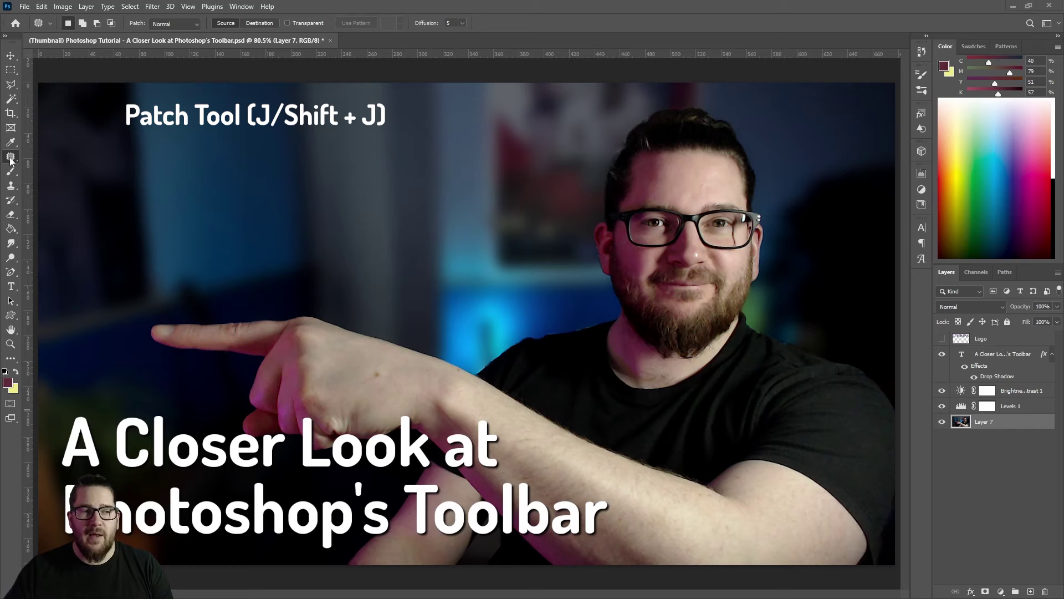
pyautogui.scroll(10, 688, 136)
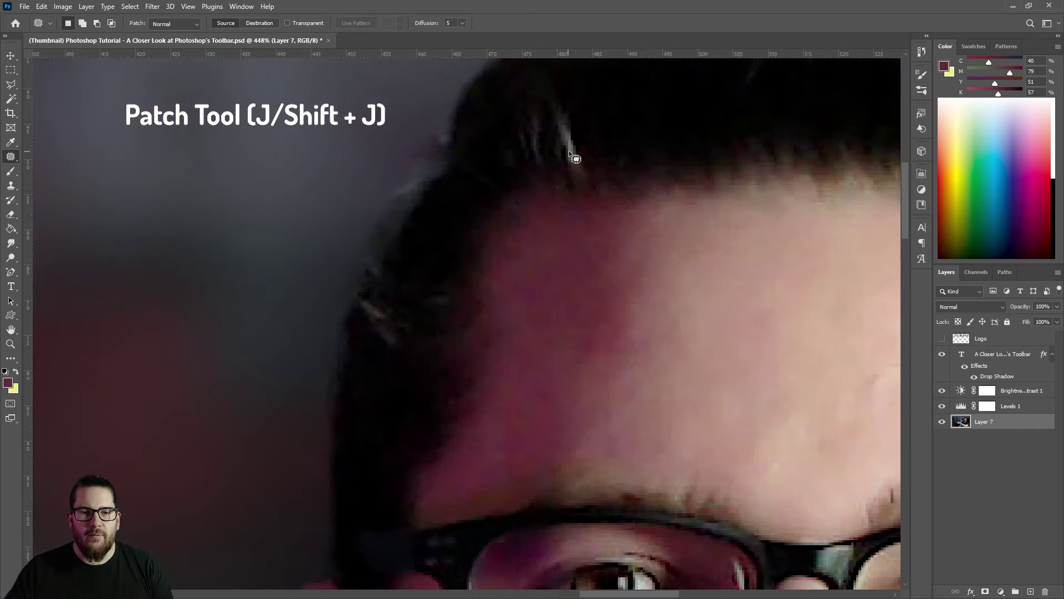
pyautogui.moveTo(569, 151)
pyautogui.mouseDown()
pyautogui.moveTo(543, 148)
pyautogui.moveTo(420, 234)
pyautogui.moveTo(437, 333)
pyautogui.moveTo(599, 272)
pyautogui.moveTo(587, 176)
pyautogui.moveTo(569, 151)
pyautogui.mouseUp()
pyautogui.moveTo(522, 244)
pyautogui.mouseDown()
pyautogui.moveTo(506, 231)
pyautogui.moveTo(526, 254)
pyautogui.moveTo(517, 245)
pyautogui.mouseUp()
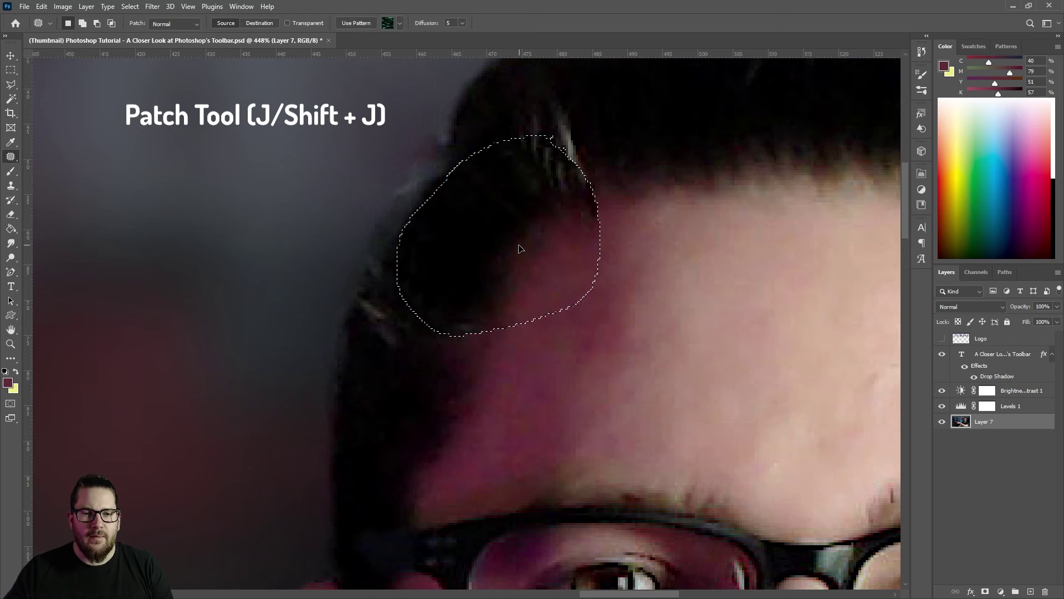
pyautogui.hotkey('ctrl', 'd')
pyautogui.hotkey('ctrl', '0')
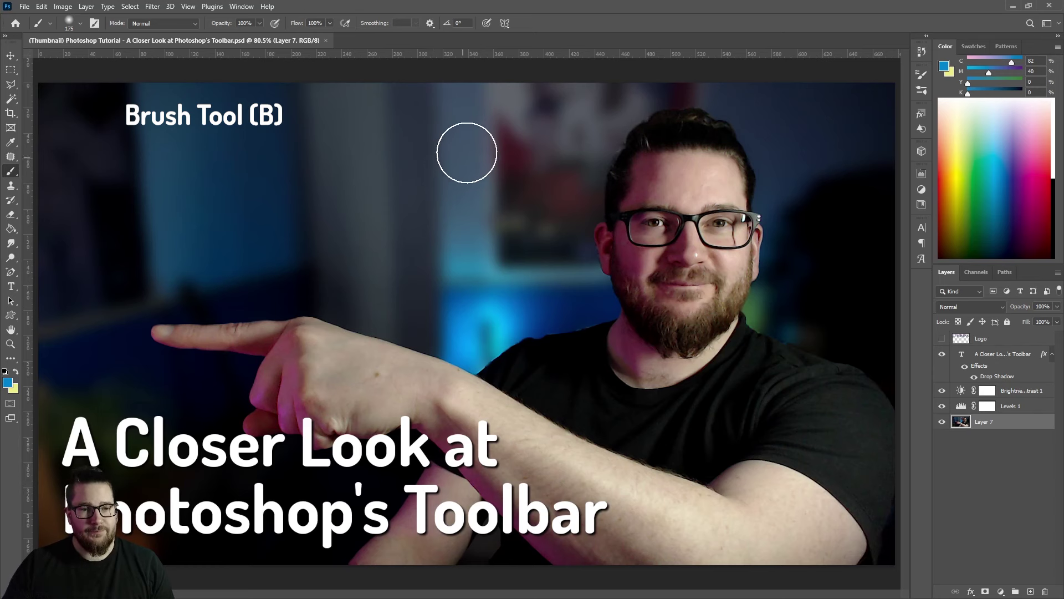
# - Paint blue C strokes with the Hard Round Pressure Size and Soft Round brushes
pyautogui.click(79, 25)
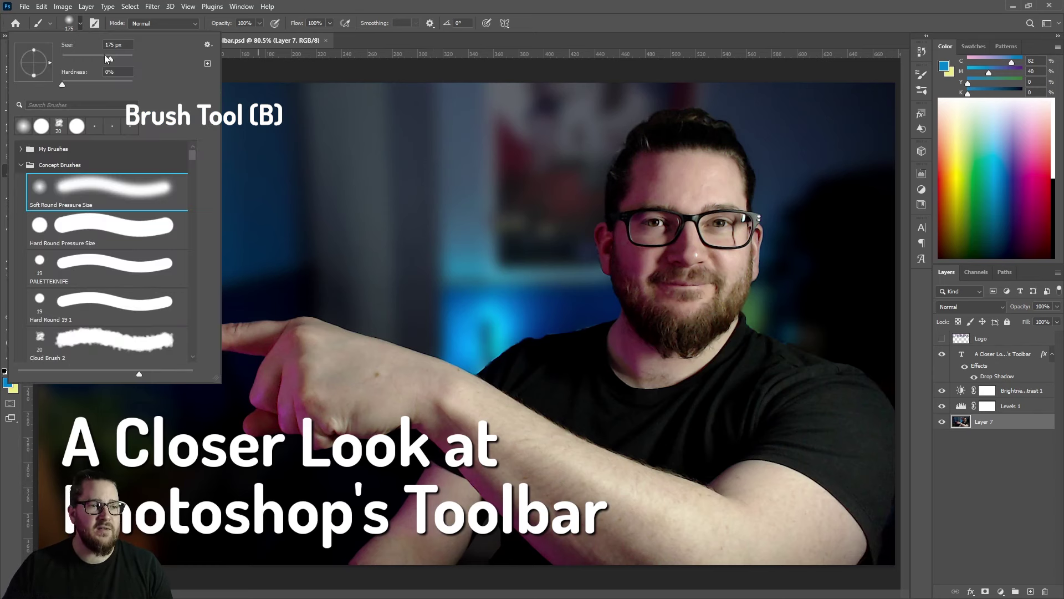
pyautogui.click(100, 218)
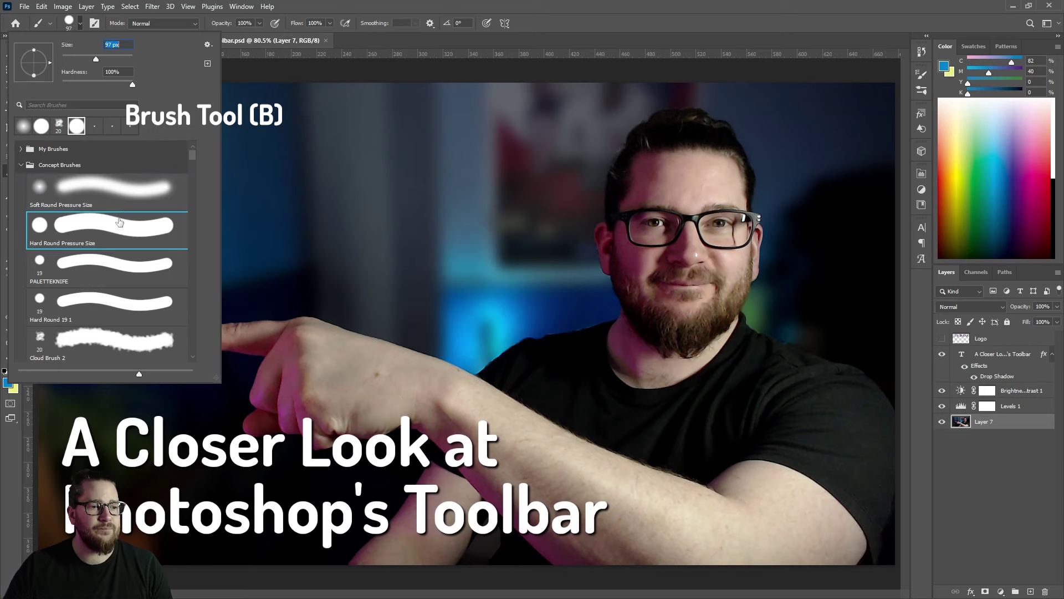
pyautogui.moveTo(388, 179)
pyautogui.mouseDown()
pyautogui.moveTo(380, 212)
pyautogui.moveTo(486, 224)
pyautogui.mouseUp()
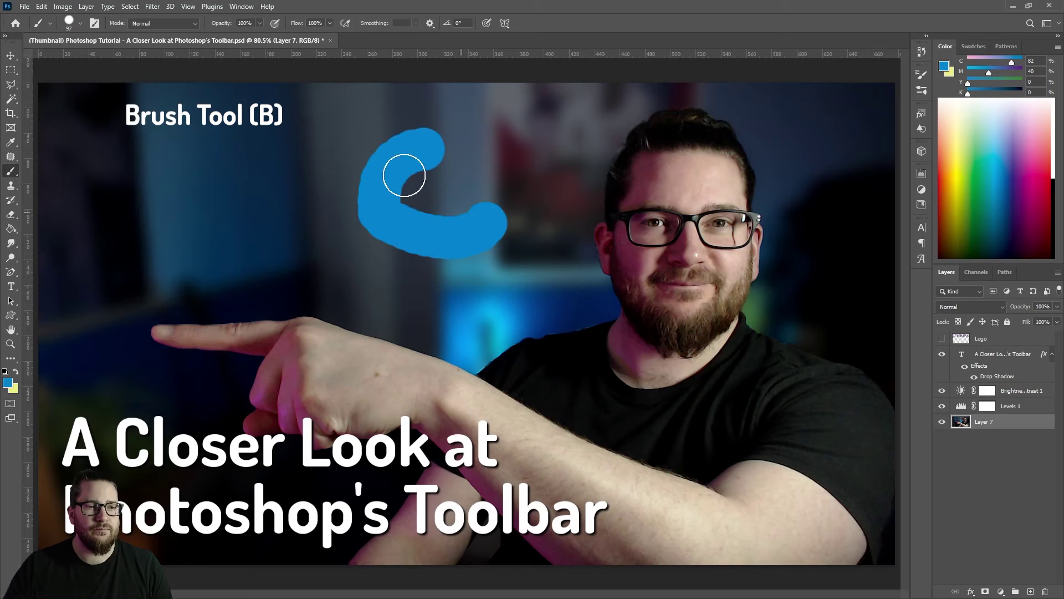
pyautogui.click(79, 25)
pyautogui.click(72, 185)
pyautogui.moveTo(527, 131)
pyautogui.mouseDown()
pyautogui.moveTo(544, 191)
pyautogui.moveTo(567, 169)
pyautogui.mouseUp()
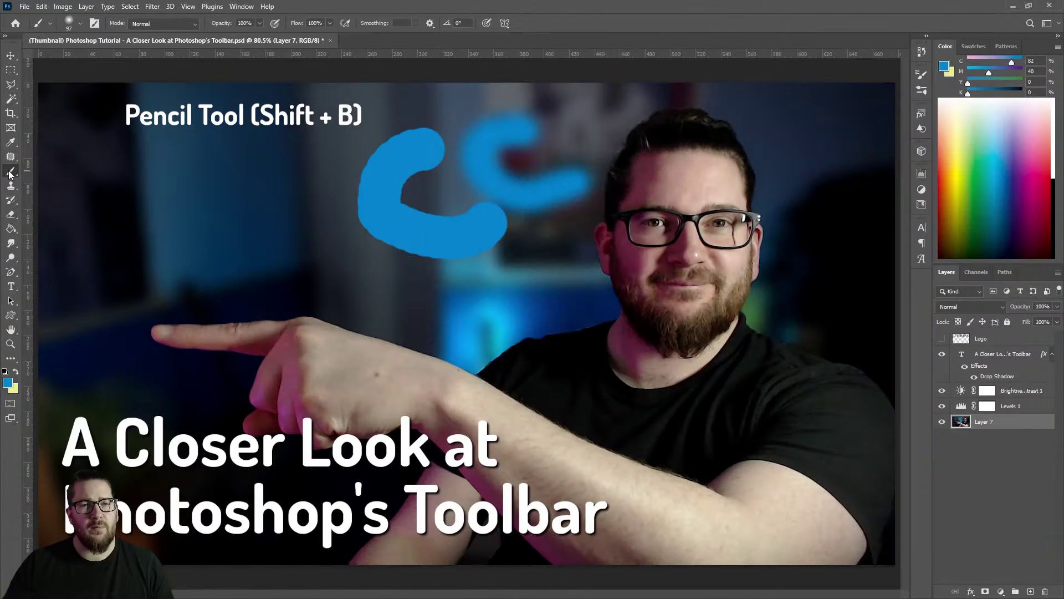
# - Switch to the Pencil Tool and draw a line on the photo
pyautogui.rightClick(10, 175)
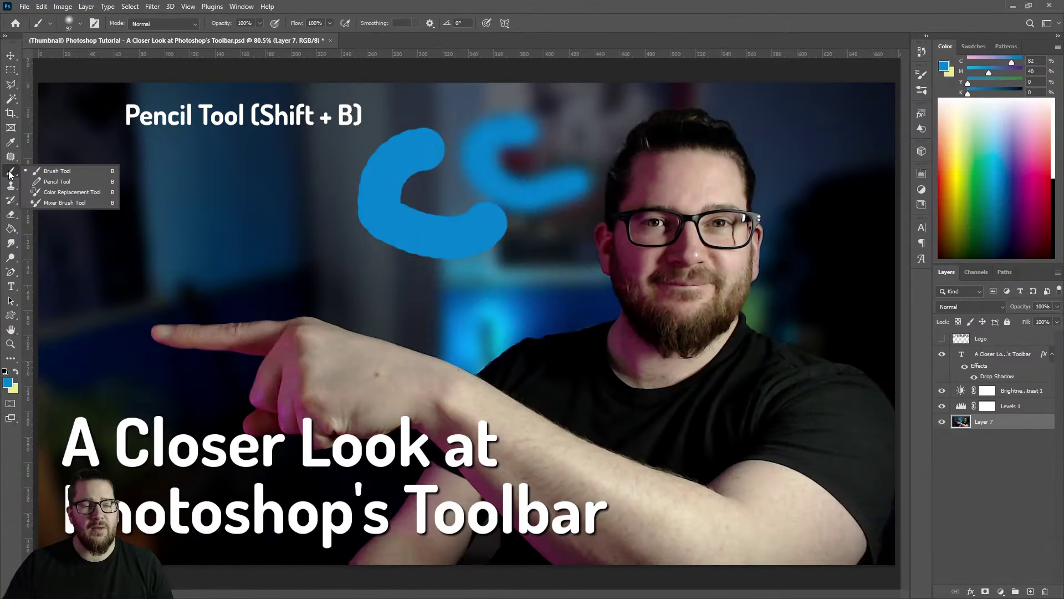
pyautogui.click(61, 178)
pyautogui.moveTo(344, 137)
pyautogui.mouseDown()
pyautogui.moveTo(322, 161)
pyautogui.moveTo(314, 213)
pyautogui.moveTo(325, 242)
pyautogui.mouseUp()
pyautogui.scroll(3, 349, 140)
pyautogui.scroll(5, 340, 129)
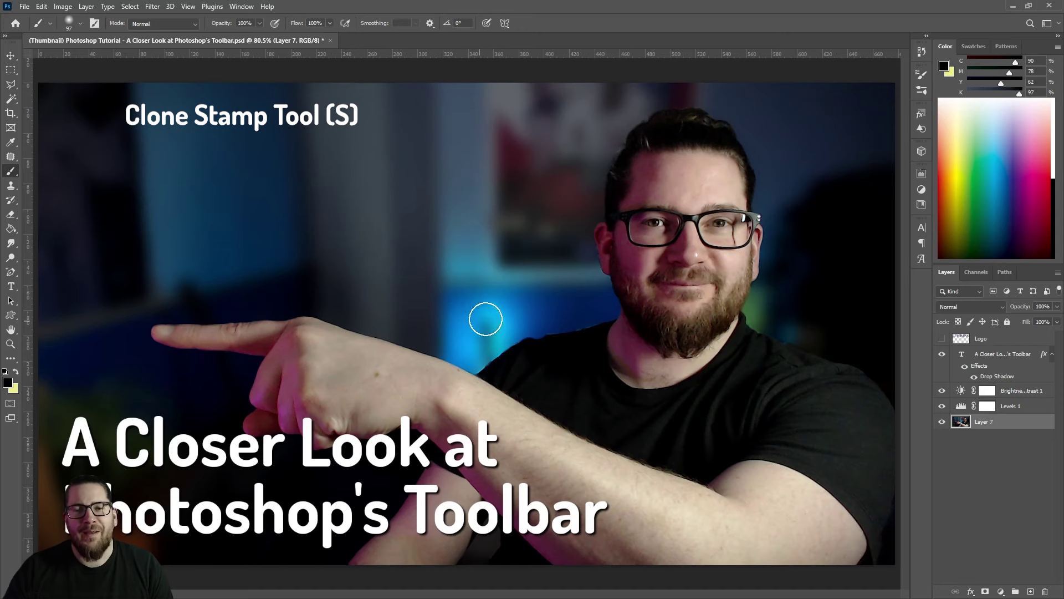
# - Zoom in on the shoulder edge and clone-stamp over part of the light streak
pyautogui.press('z')
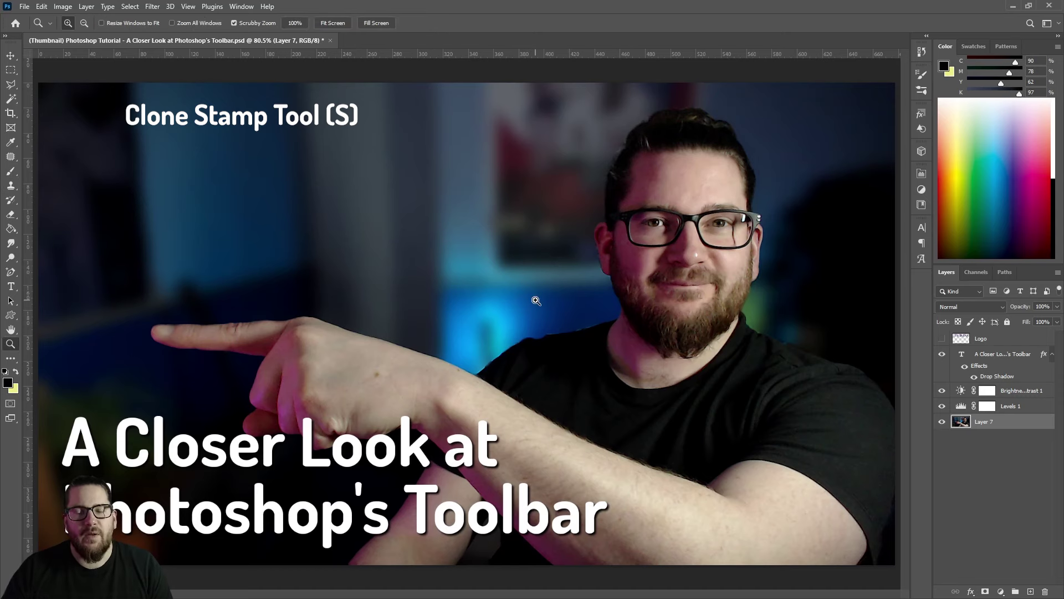
pyautogui.moveTo(575, 334); pyautogui.dragTo(654, 321)
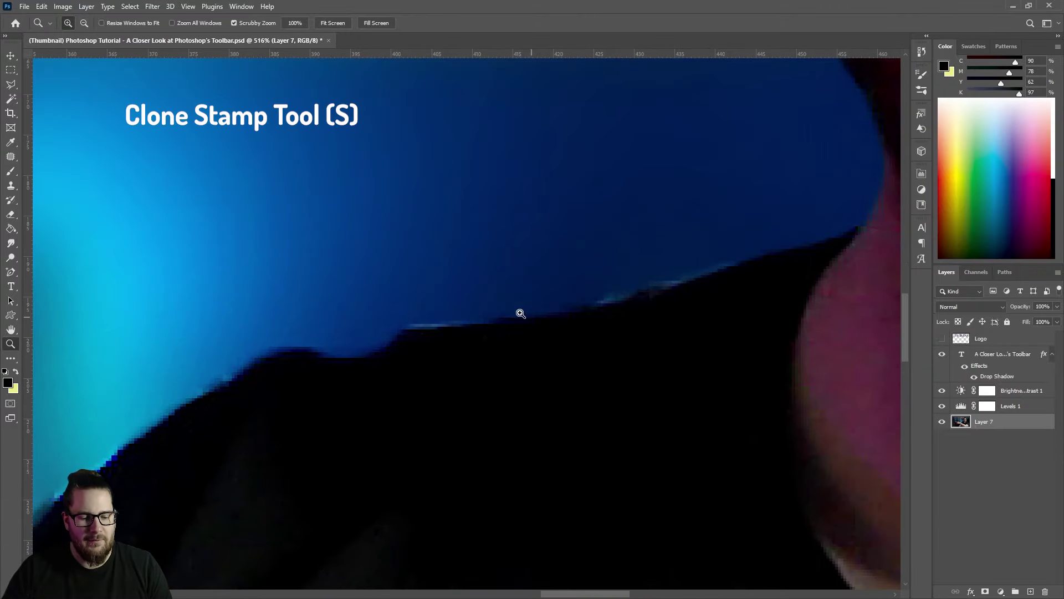
pyautogui.press('s')
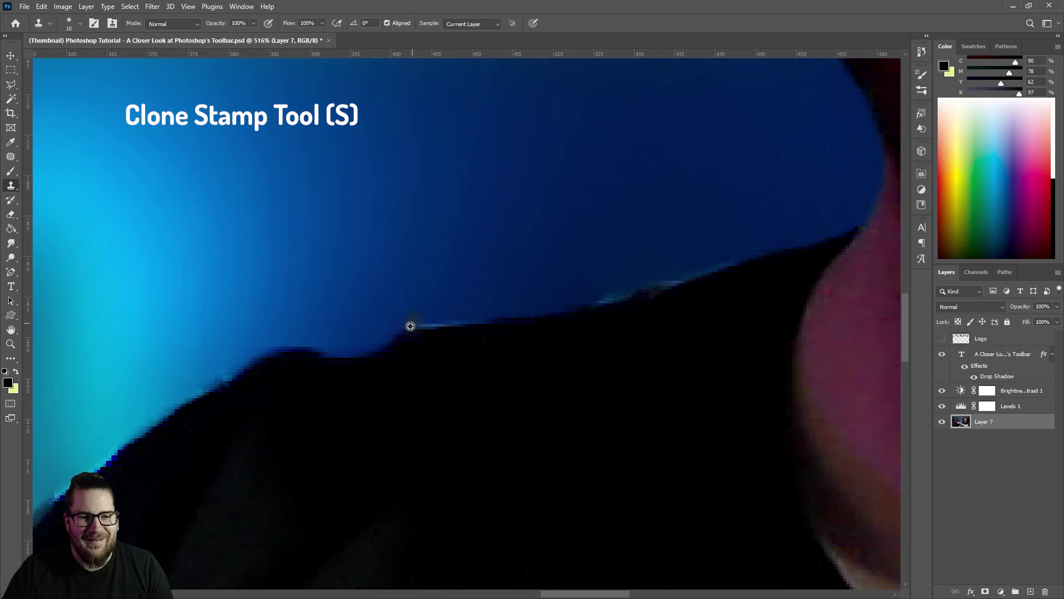
pyautogui.scroll(3, 413, 325)
pyautogui.keyDown('alt'); pyautogui.click(443, 313); pyautogui.keyUp('alt')
pyautogui.click(442, 321)
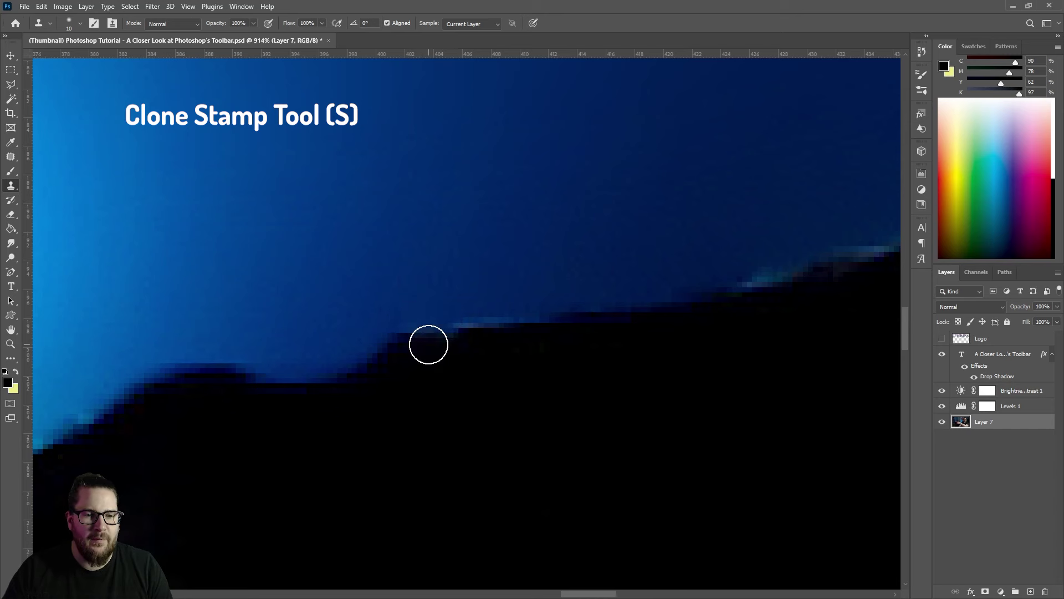
pyautogui.click(425, 337)
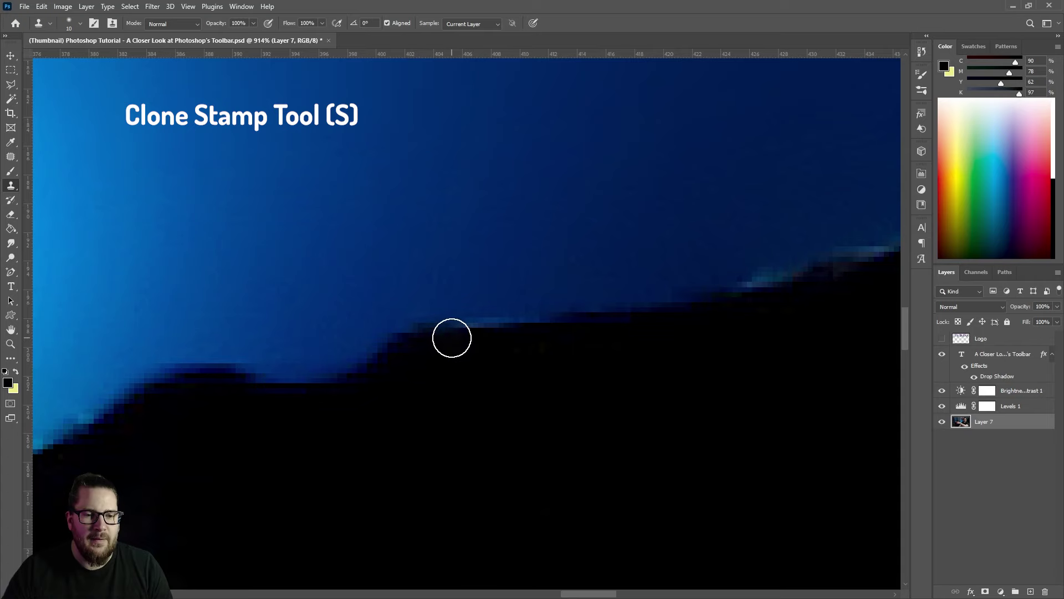
# - Resample the dark shirt below the streak and paint the streak dark with it
pyautogui.scroll(-6, 479, 328)
pyautogui.scroll(7, 479, 329)
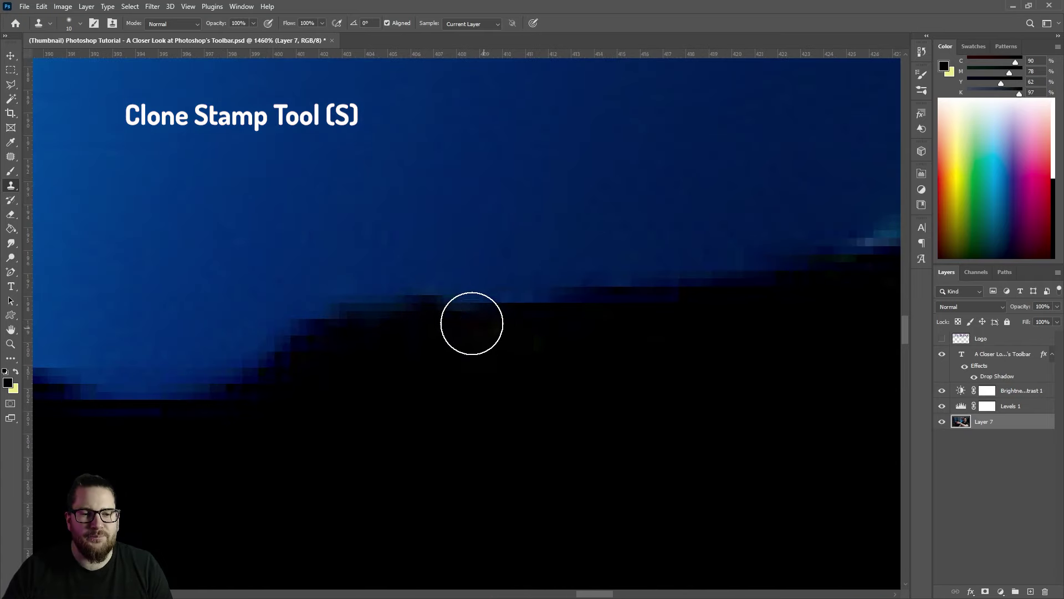
pyautogui.keyDown('alt'); pyautogui.click(459, 325); pyautogui.keyUp('alt')
pyautogui.click(461, 314)
pyautogui.scroll(-10, 483, 364)
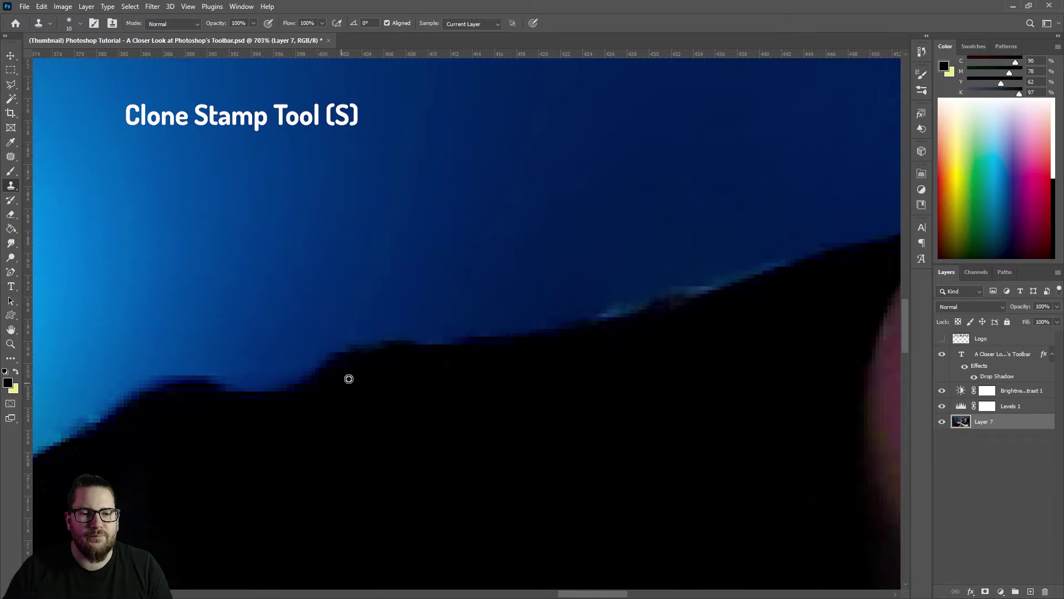
pyautogui.press('y')
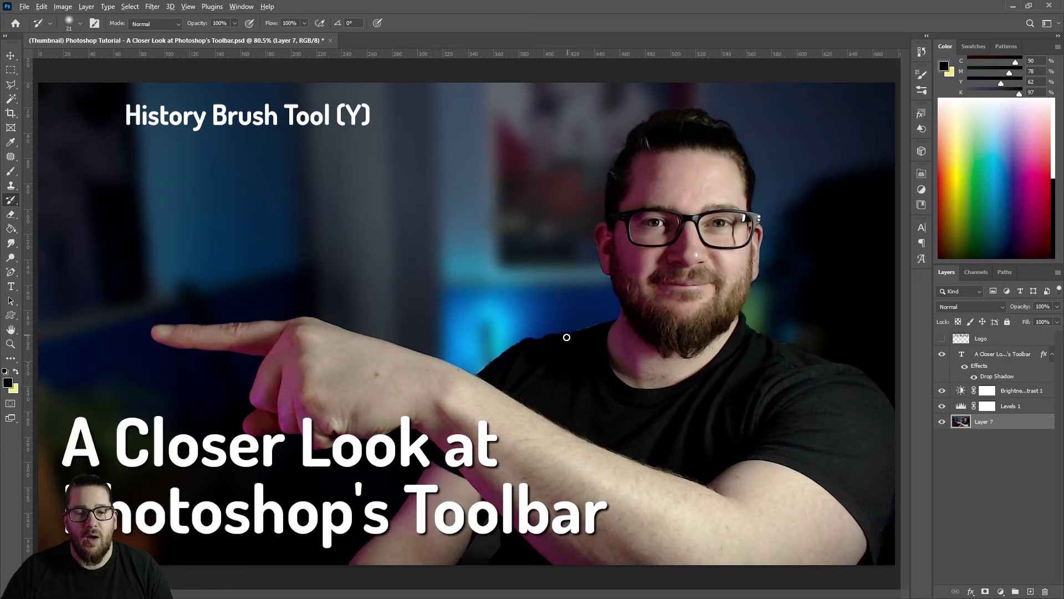
# - History-brush along the shoulder edge to restore the original light streak
pyautogui.scroll(10, 549, 350)
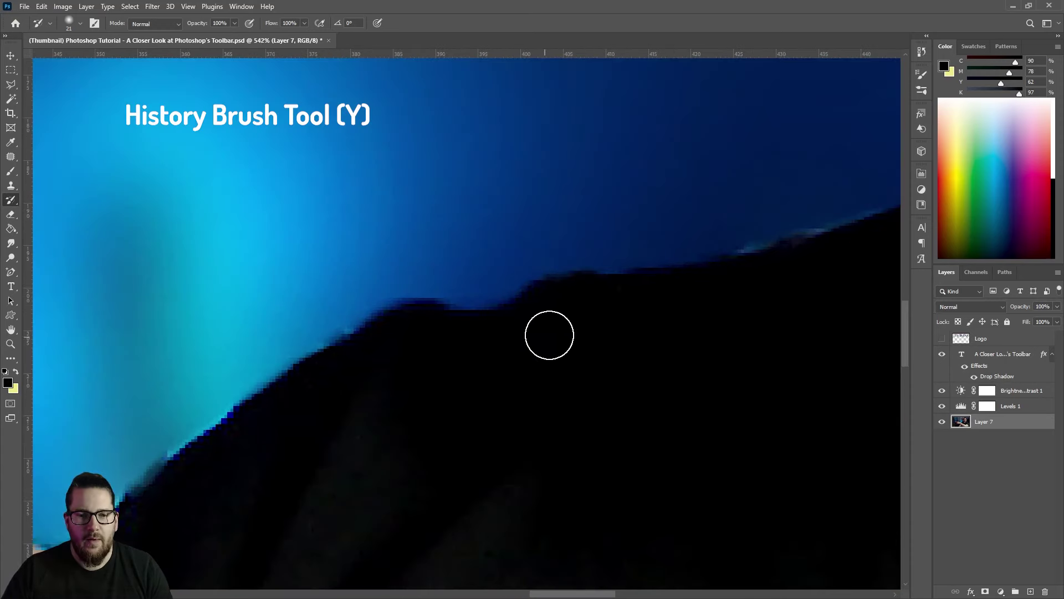
pyautogui.moveTo(625, 266)
pyautogui.mouseDown()
pyautogui.moveTo(533, 282)
pyautogui.moveTo(489, 314)
pyautogui.mouseUp()
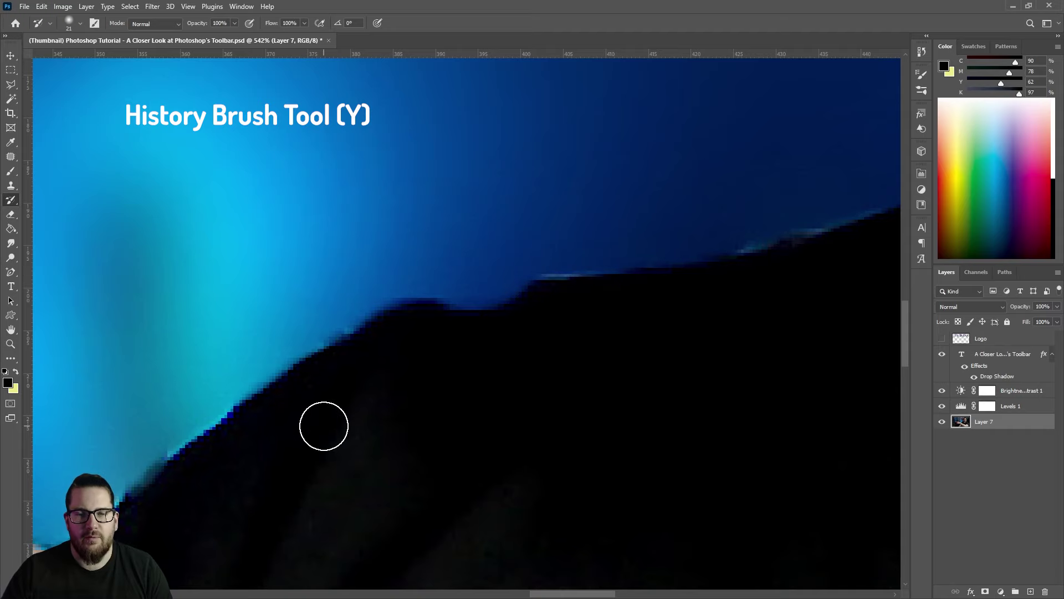
pyautogui.scroll(1, 323, 427)
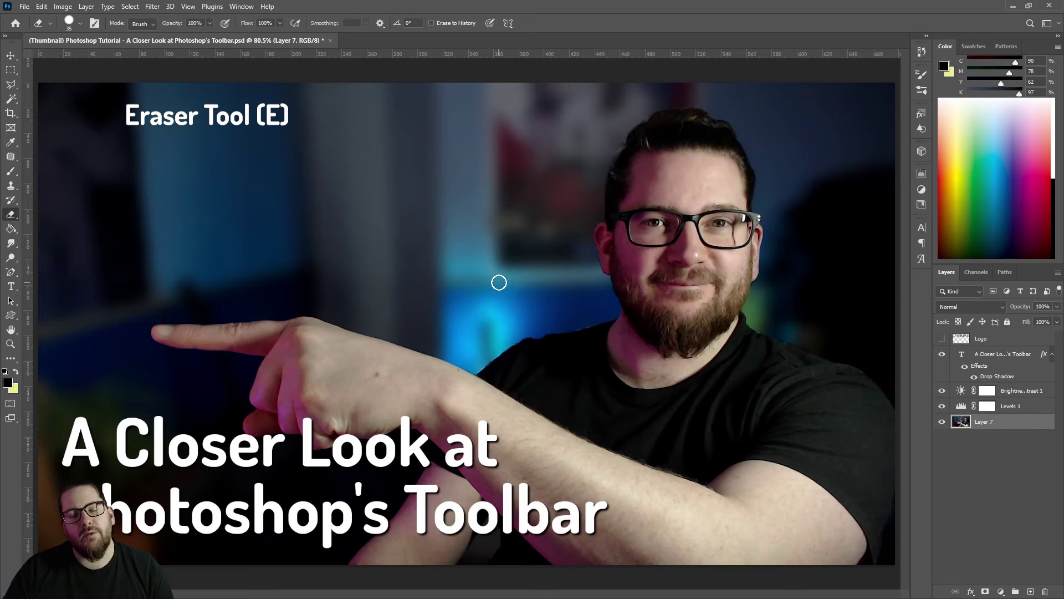
# - Erase a transparent streak through the image, then clear the left background with the Magic Eraser
pyautogui.scroll(5, 475, 368)
pyautogui.moveTo(570, 280)
pyautogui.mouseDown()
pyautogui.moveTo(451, 382)
pyautogui.moveTo(230, 300)
pyautogui.mouseUp()
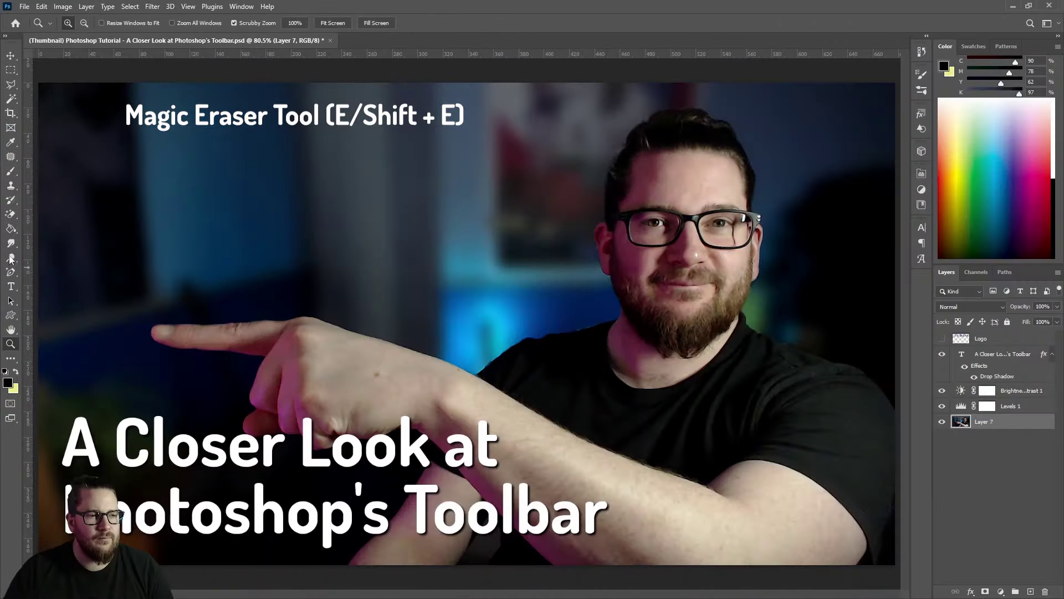
pyautogui.click(11, 216)
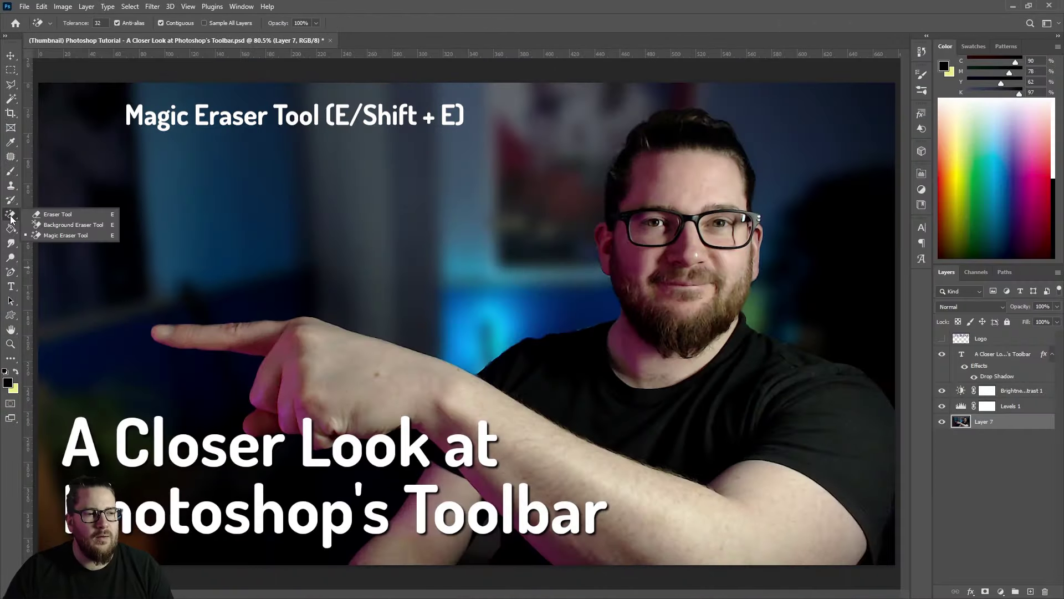
pyautogui.click(71, 237)
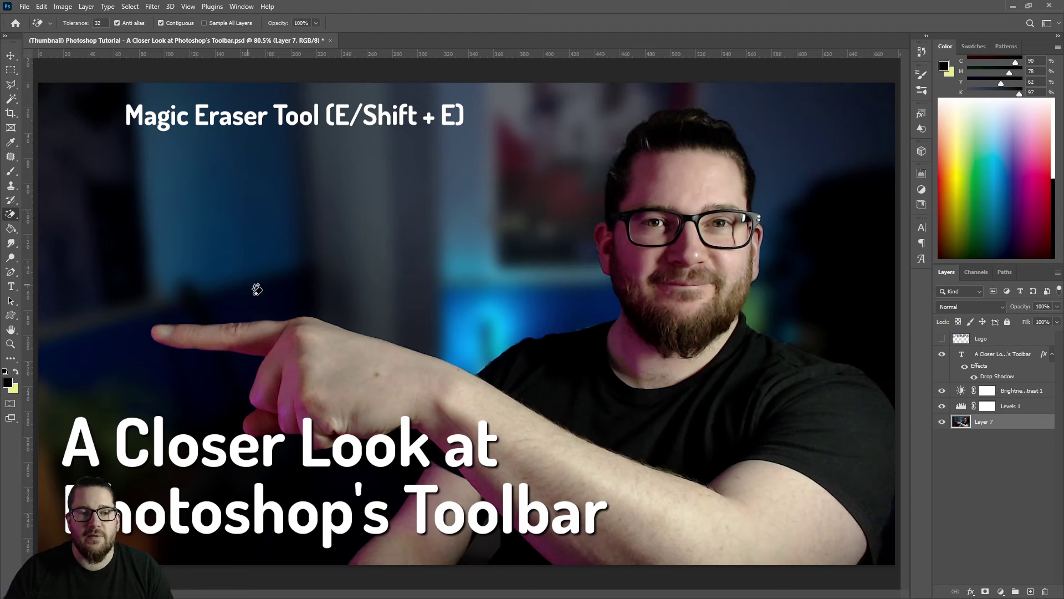
pyautogui.click(257, 290)
# - Clear the dark background left of and around the head, undoing stray forehead and right-side erasures
pyautogui.click(678, 176)
pyautogui.click(646, 181)
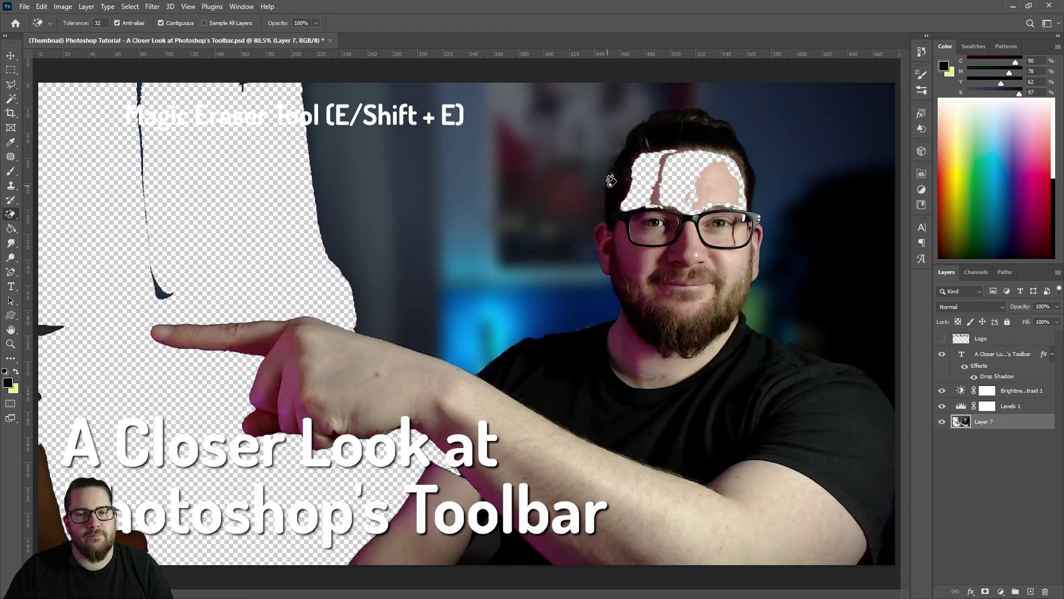
pyautogui.hotkey('ctrl', 'z')
pyautogui.hotkey('ctrl', 'z')
pyautogui.click(760, 135)
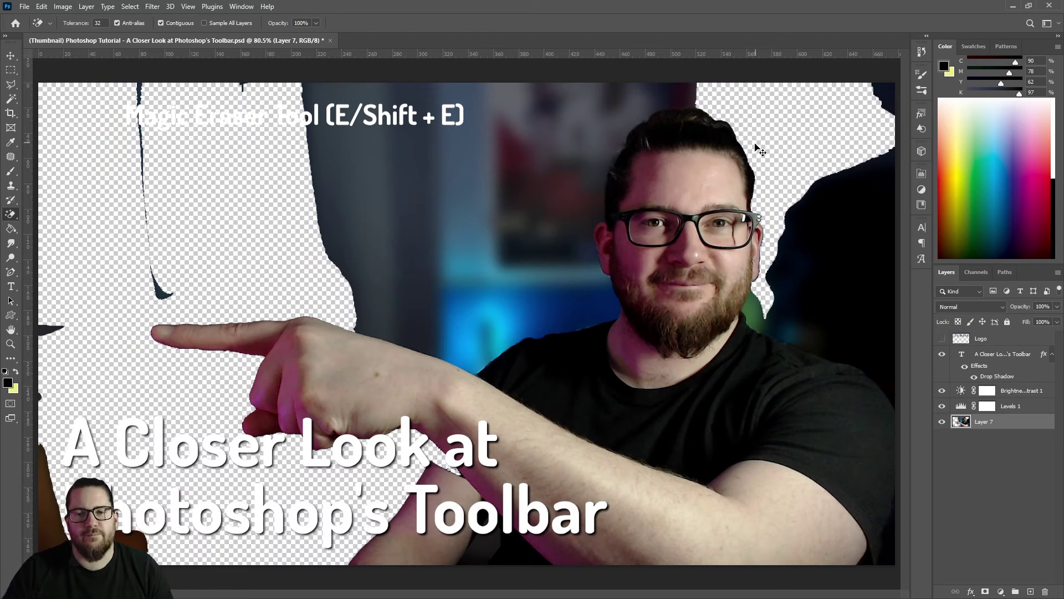
pyautogui.hotkey('ctrl', 'z')
pyautogui.click(598, 153)
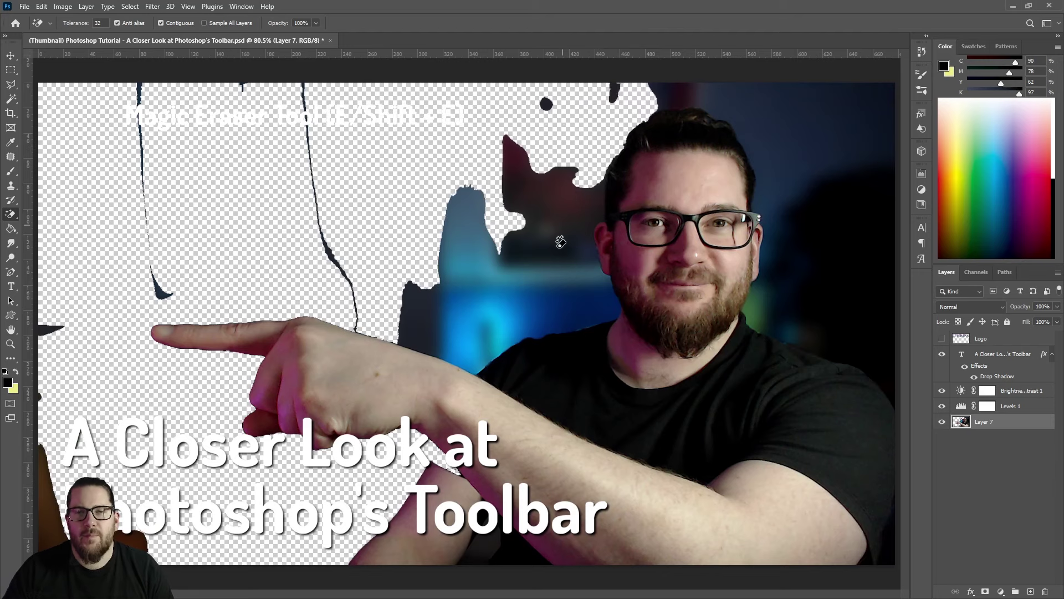
pyautogui.click(573, 226)
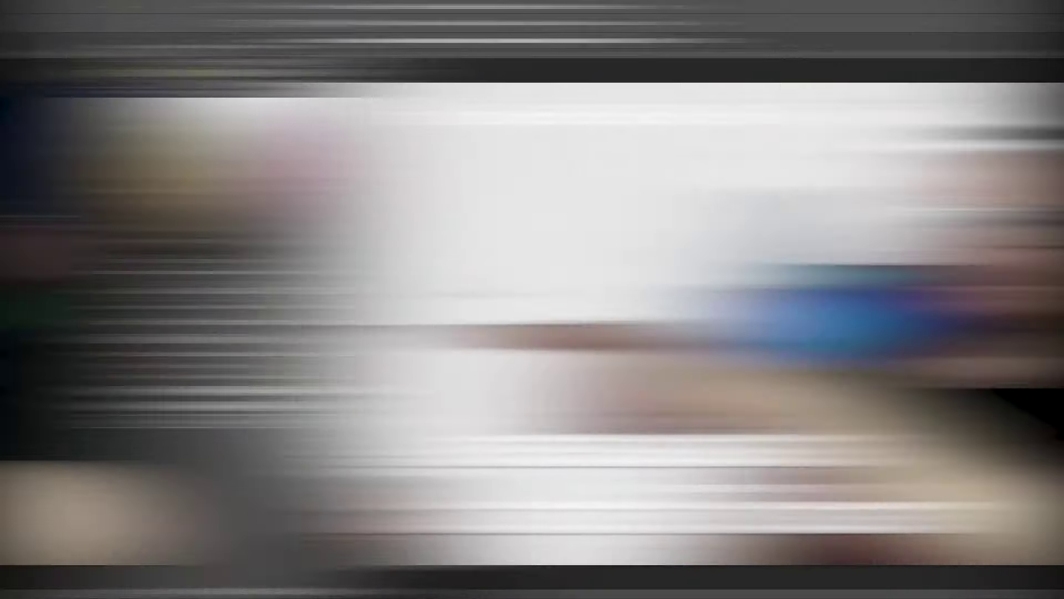
# - Add a new layer and fill a rectangular selection in the image's middle with black
pyautogui.click(9, 231)
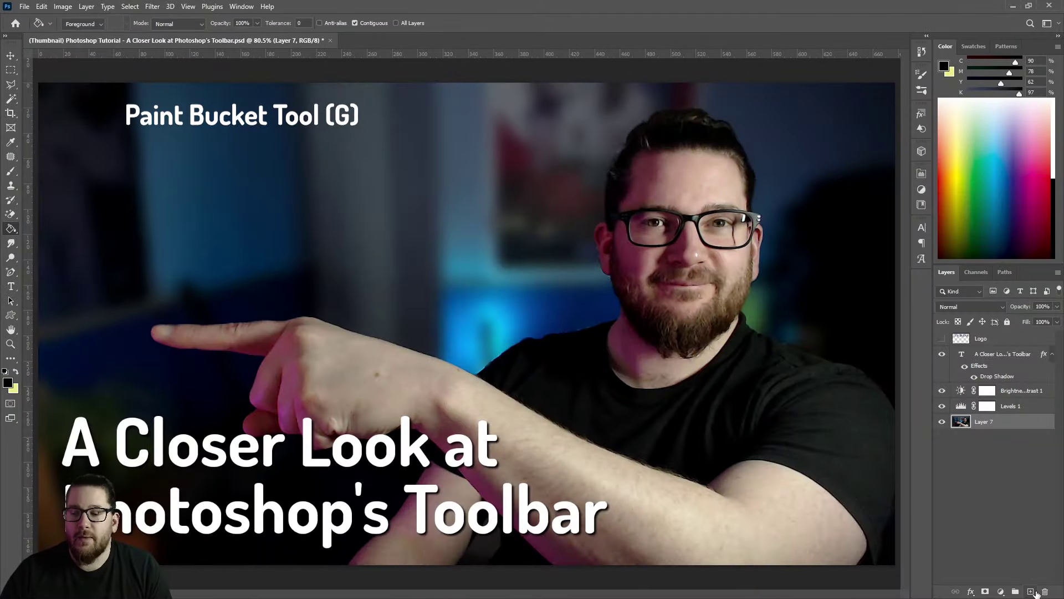
pyautogui.click(1031, 592)
pyautogui.click(11, 70)
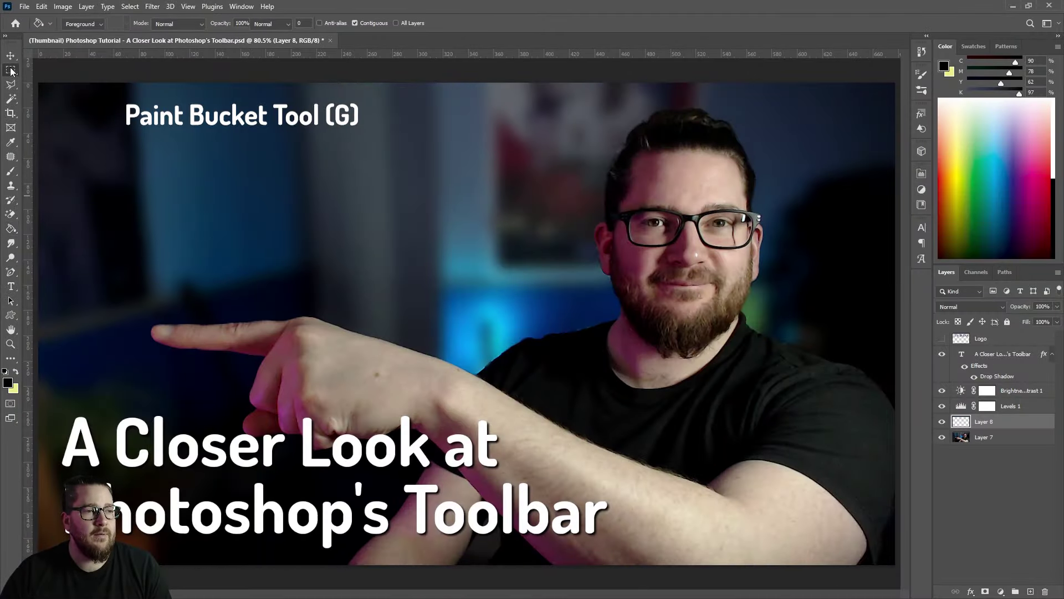
pyautogui.moveTo(361, 186); pyautogui.dragTo(566, 320)
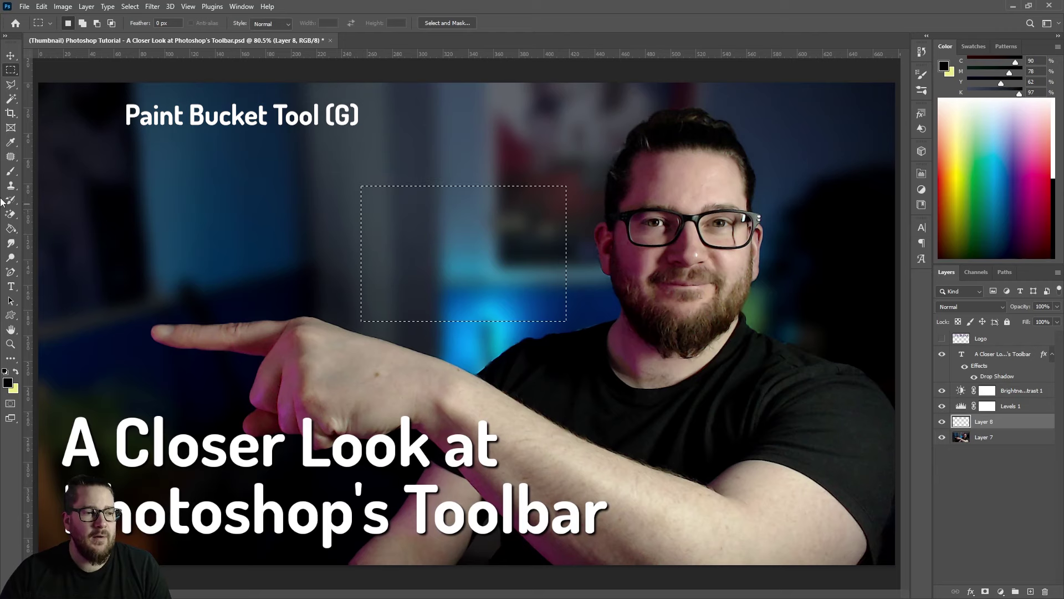
pyautogui.click(11, 228)
pyautogui.click(457, 242)
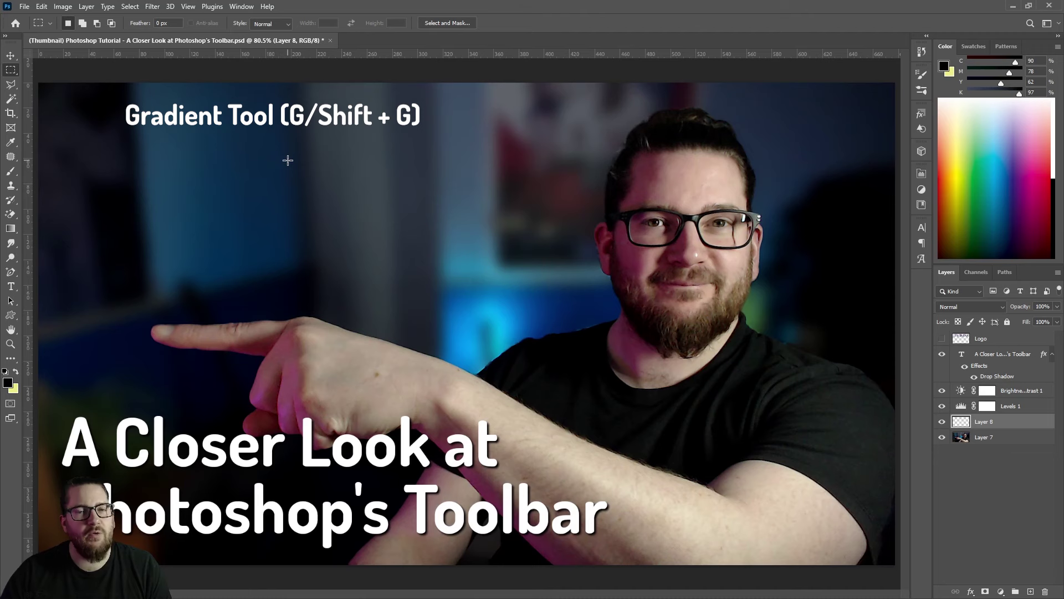
# - Fill a rectangle left of the face with a cyan-to-magenta gradient and commit it
pyautogui.moveTo(345, 148); pyautogui.dragTo(549, 288)
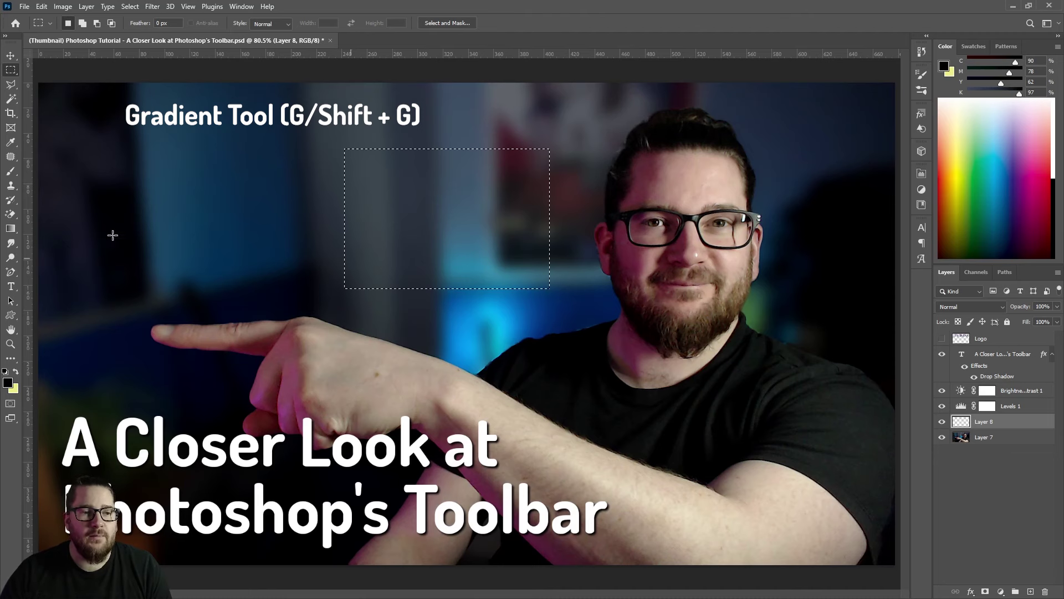
pyautogui.click(11, 229)
pyautogui.moveTo(403, 208); pyautogui.dragTo(596, 205)
pyautogui.press('Return')
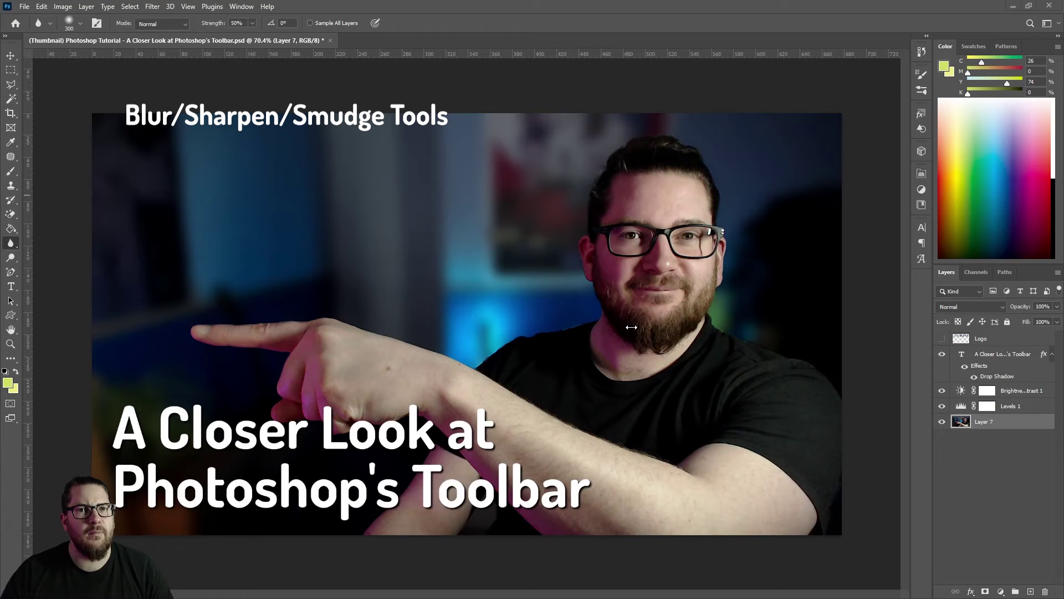
# - Try the Blur tool, then the Sharpen tool with its brush enlarged to 200 px
pyautogui.rightClick(11, 244)
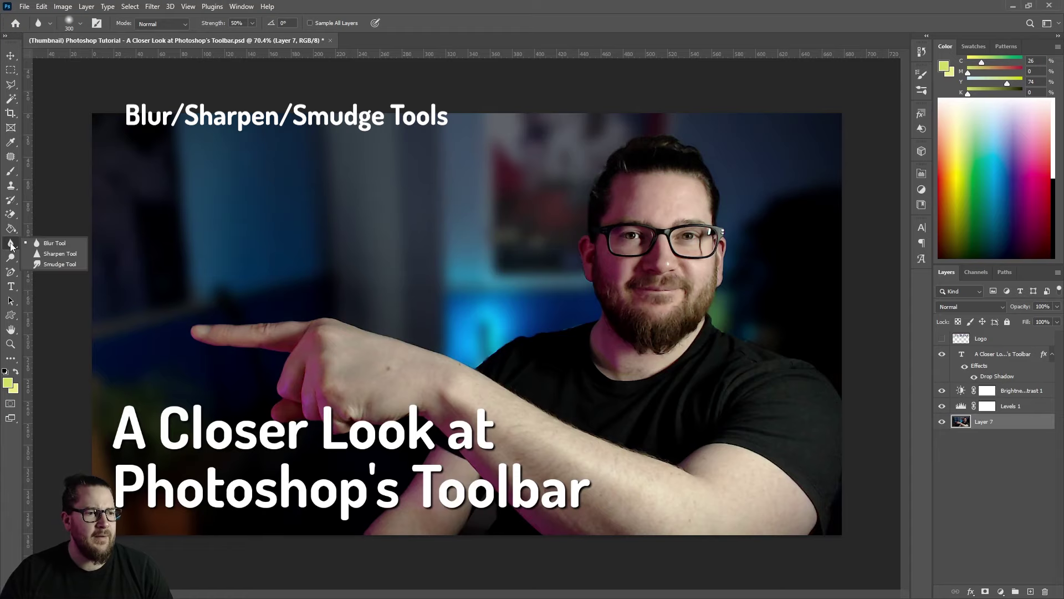
pyautogui.click(55, 246)
pyautogui.scroll(5, 667, 182)
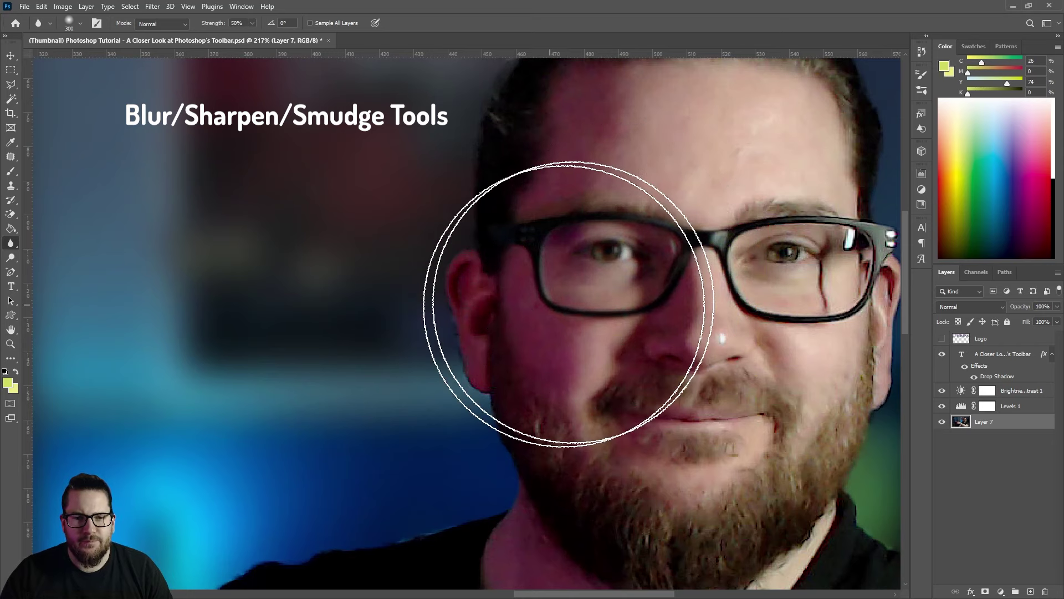
pyautogui.rightClick(14, 245)
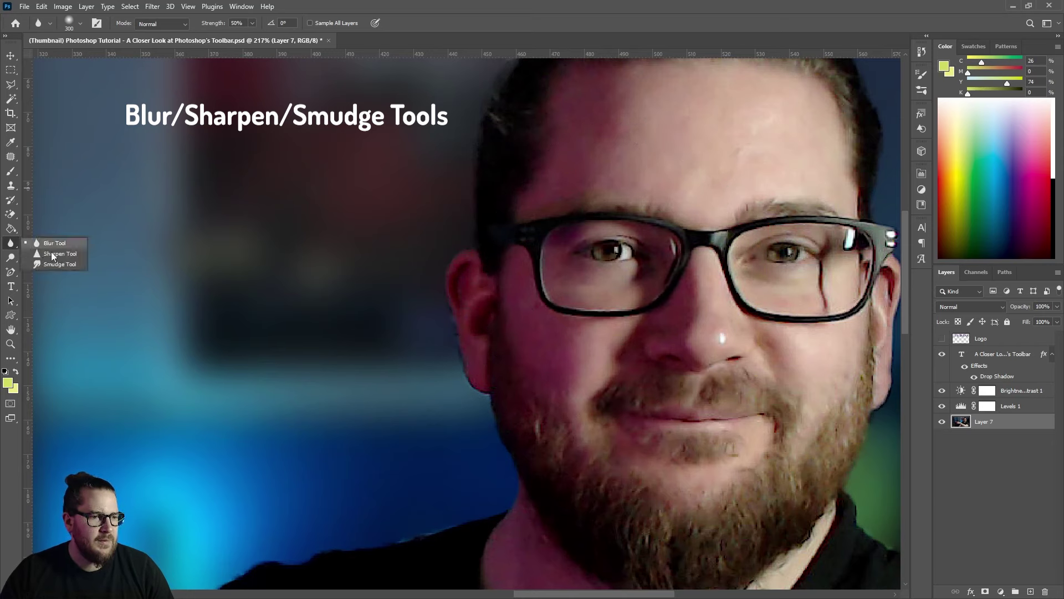
pyautogui.click(55, 253)
pyautogui.press(']')
pyautogui.press(']')
pyautogui.press(']')
pyautogui.press(']')
pyautogui.press(']')
pyautogui.press(']')
pyautogui.press(']')
pyautogui.press(']')
pyautogui.press(']')
pyautogui.press(']')
pyautogui.press(']')
pyautogui.press(']')
pyautogui.press(']')
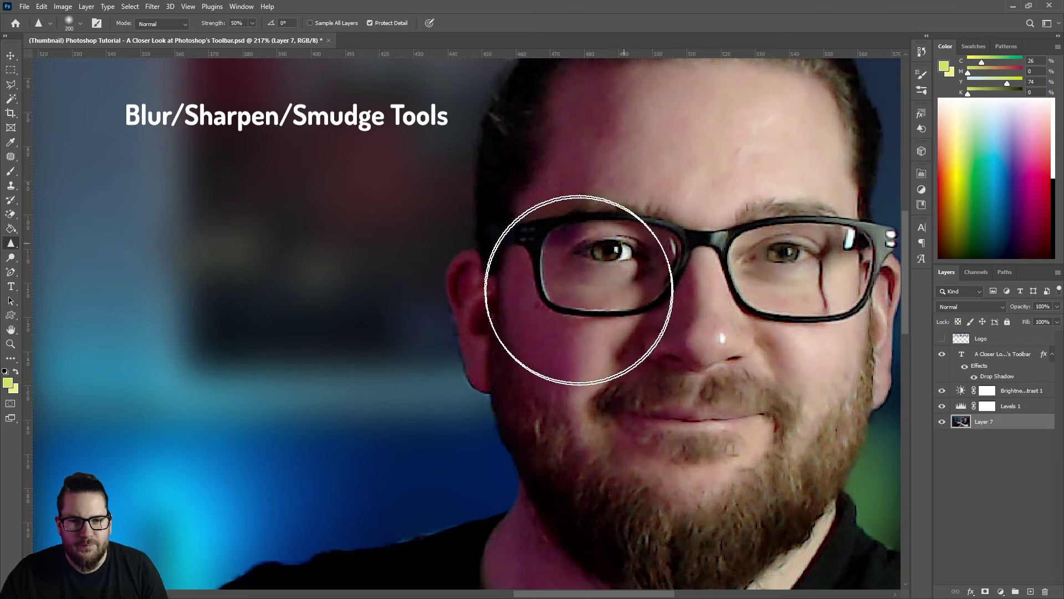
# - Smear the left eye's iris with the Smudge tool, undoing a stray ear smudge
pyautogui.rightClick(11, 244)
pyautogui.click(55, 265)
pyautogui.moveTo(466, 261)
pyautogui.mouseDown()
pyautogui.moveTo(458, 295)
pyautogui.moveTo(464, 262)
pyautogui.mouseUp()
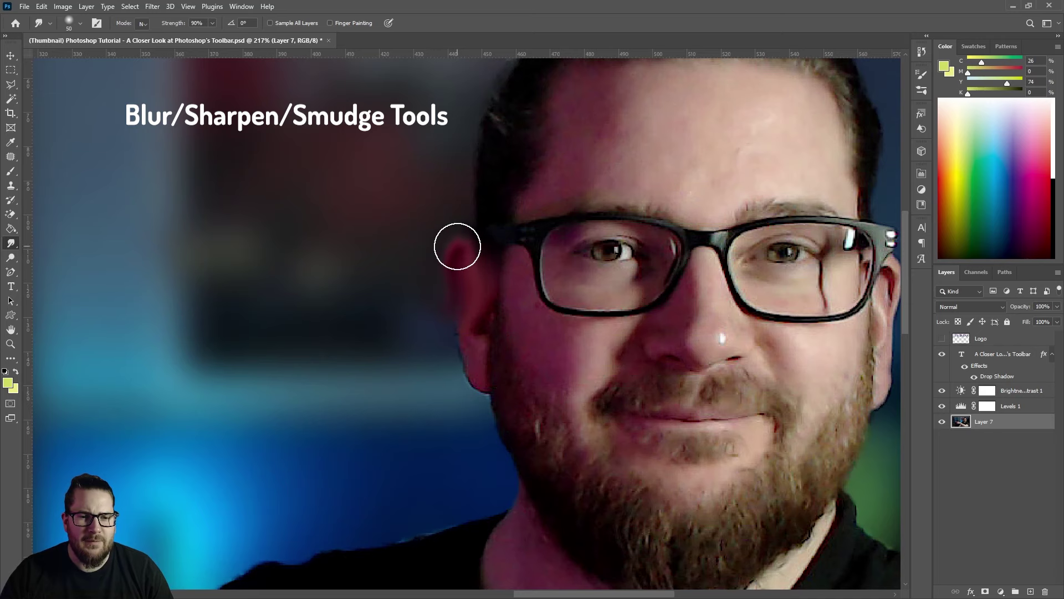
pyautogui.hotkey('ctrl', 'z')
pyautogui.moveTo(611, 254)
pyautogui.mouseDown()
pyautogui.moveTo(632, 254)
pyautogui.moveTo(572, 247)
pyautogui.mouseUp()
pyautogui.scroll(-3, 574, 343)
pyautogui.scroll(-2, 574, 342)
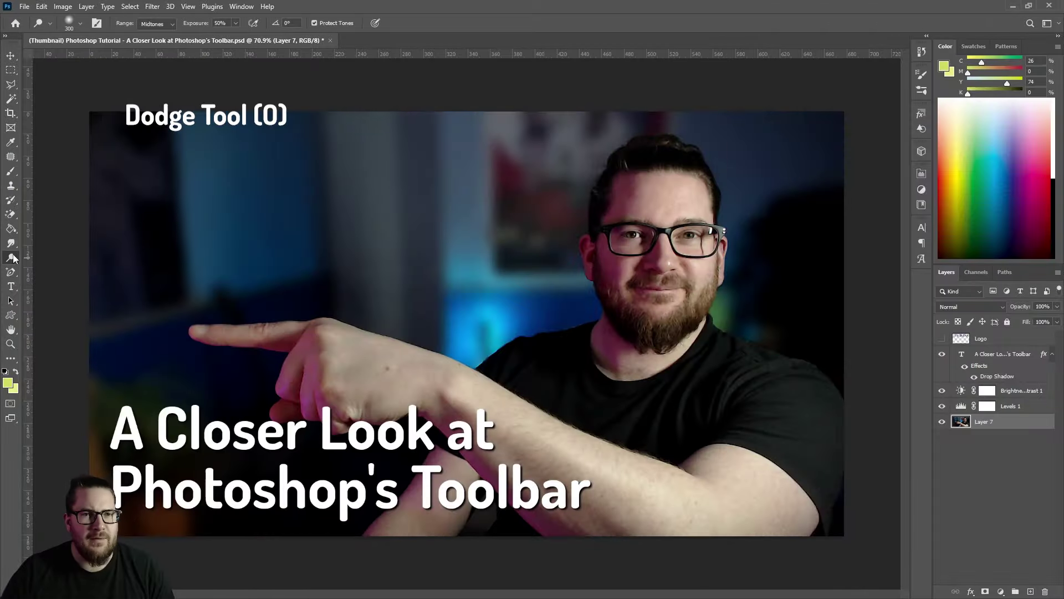
# - Dodge the forehead and cheeks, burn the face and beard, then desaturate them with the Sponge
pyautogui.moveTo(632, 200)
pyautogui.mouseDown()
pyautogui.moveTo(653, 297)
pyautogui.moveTo(641, 282)
pyautogui.moveTo(658, 174)
pyautogui.moveTo(642, 181)
pyautogui.moveTo(632, 256)
pyautogui.moveTo(665, 321)
pyautogui.mouseUp()
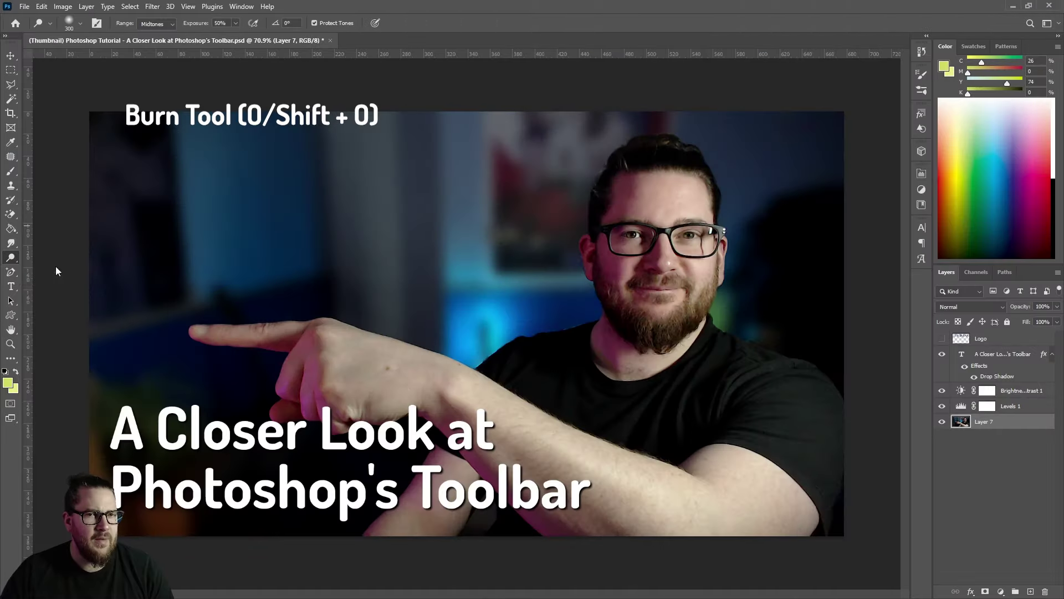
pyautogui.hotkey('shift', 'o')
pyautogui.moveTo(630, 209)
pyautogui.mouseDown()
pyautogui.moveTo(625, 293)
pyautogui.moveTo(658, 328)
pyautogui.moveTo(610, 222)
pyautogui.moveTo(611, 190)
pyautogui.moveTo(627, 287)
pyautogui.moveTo(670, 349)
pyautogui.mouseUp()
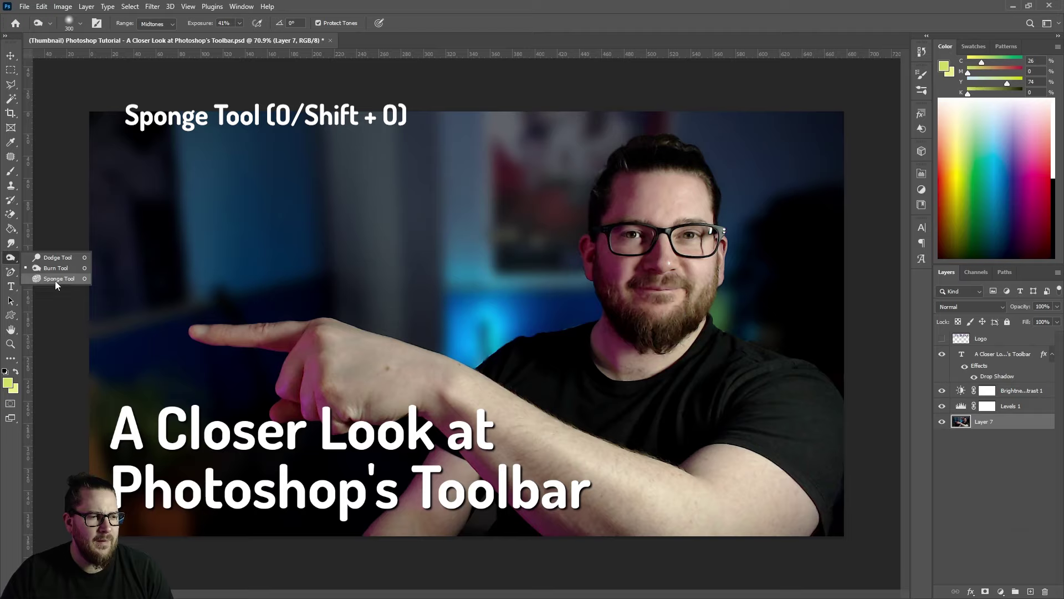
pyautogui.click(56, 282)
pyautogui.moveTo(488, 301)
pyautogui.mouseDown()
pyautogui.moveTo(570, 214)
pyautogui.moveTo(677, 333)
pyautogui.moveTo(653, 181)
pyautogui.moveTo(702, 165)
pyautogui.moveTo(751, 214)
pyautogui.moveTo(739, 207)
pyautogui.moveTo(703, 227)
pyautogui.moveTo(767, 233)
pyautogui.moveTo(668, 188)
pyautogui.moveTo(723, 421)
pyautogui.moveTo(752, 443)
pyautogui.mouseUp()
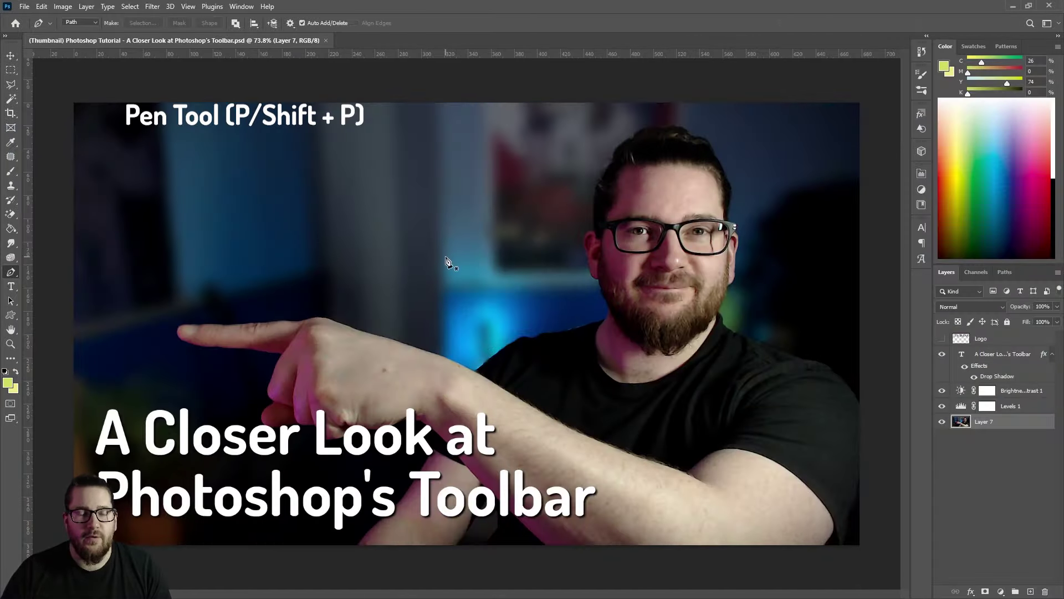
pyautogui.scroll(8, 289, 333)
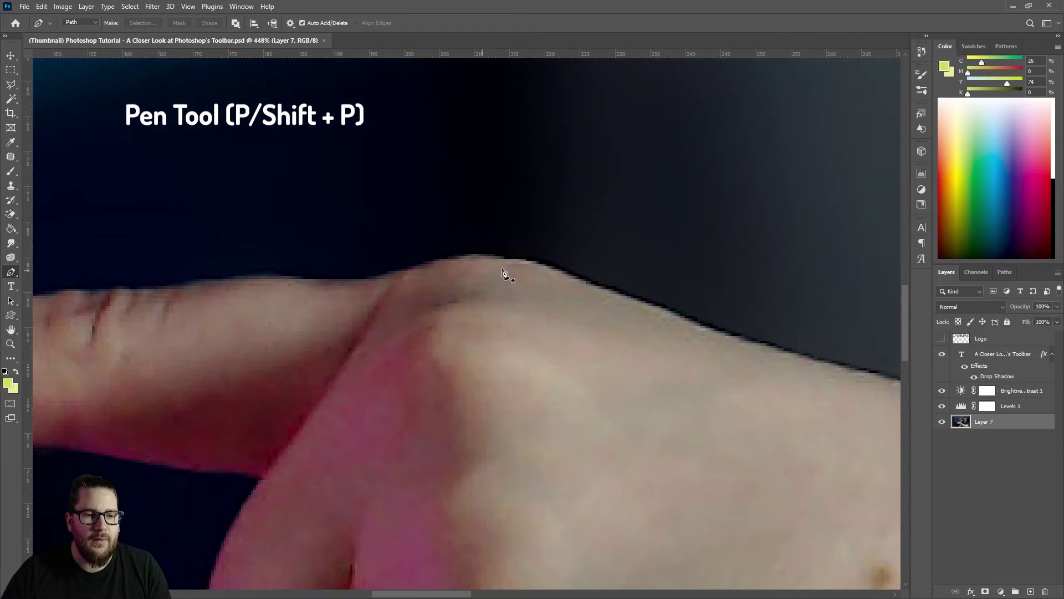
# - Place Pen anchors at the knuckle, finger's top edge and lower corners to close a path
pyautogui.click(531, 261)
pyautogui.click(228, 279)
pyautogui.click(690, 412)
# - Add anchor points on the top segment and bend it into a curve over the knuckle
pyautogui.rightClick(12, 276)
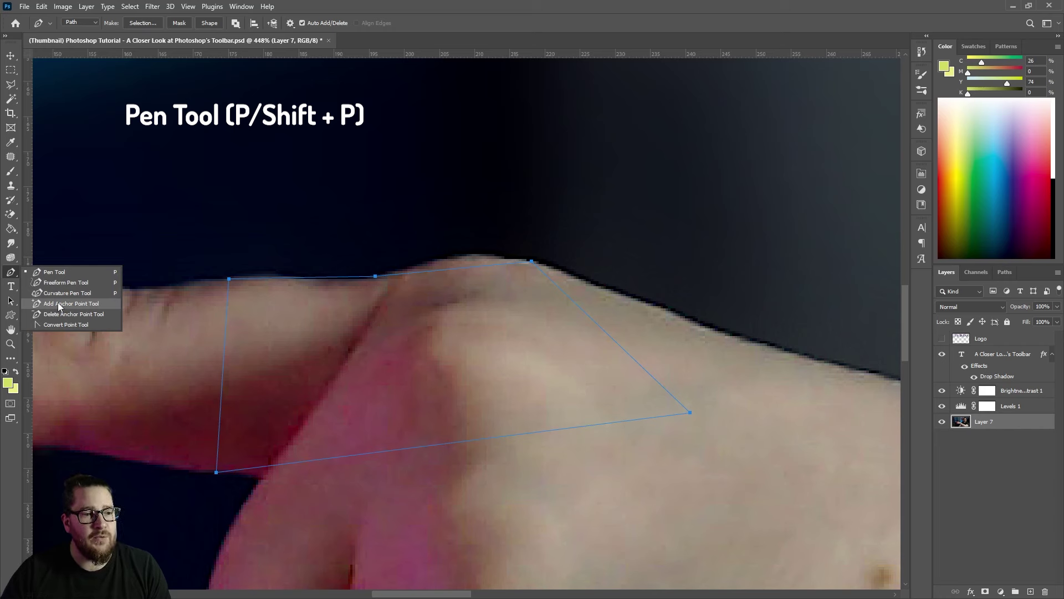
pyautogui.click(61, 300)
pyautogui.click(453, 270)
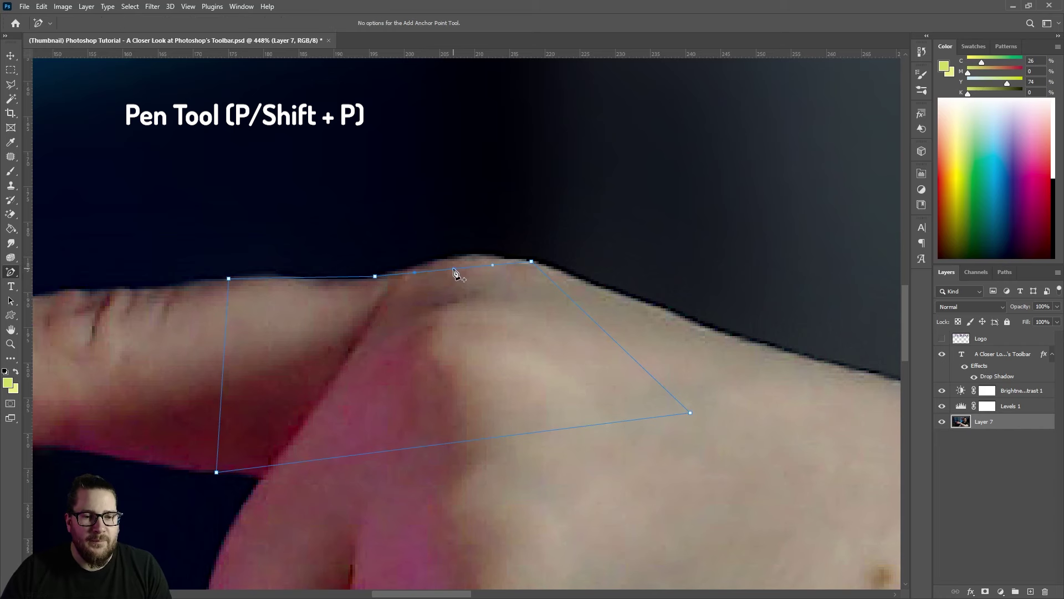
pyautogui.moveTo(453, 269); pyautogui.dragTo(455, 258)
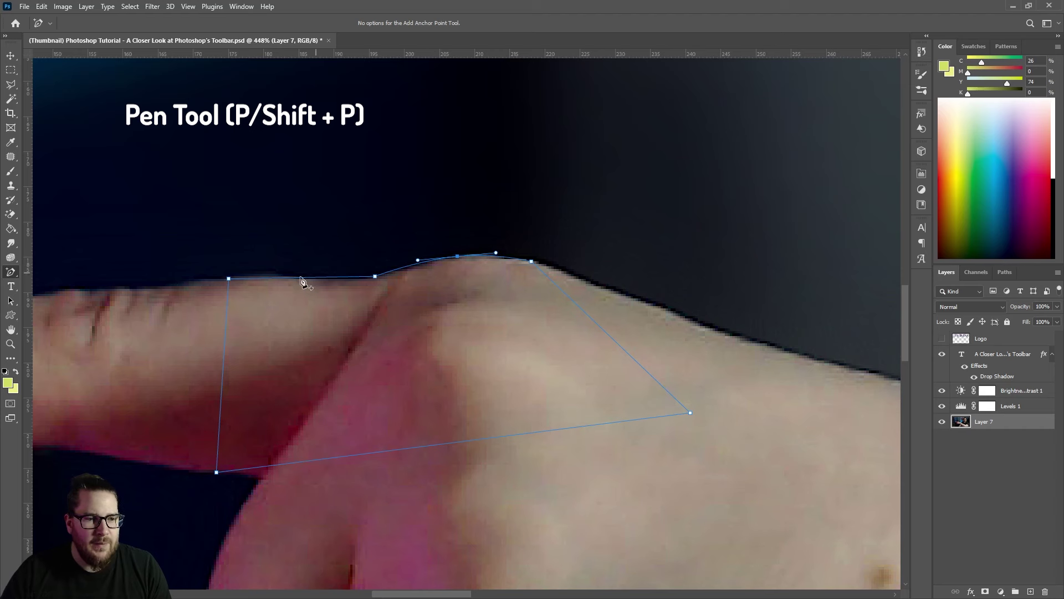
pyautogui.moveTo(317, 275); pyautogui.dragTo(317, 281)
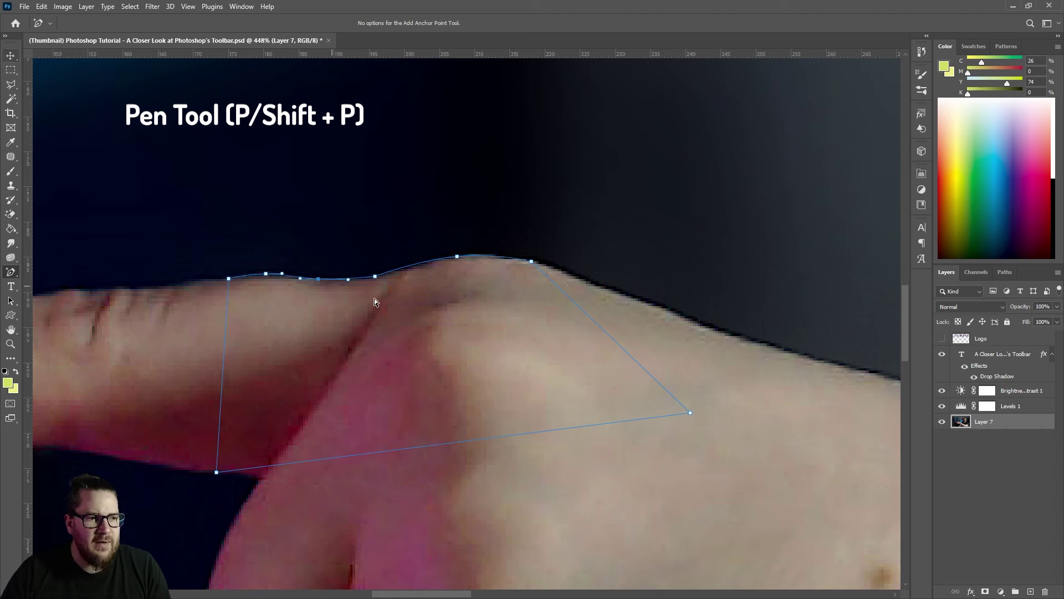
pyautogui.rightClick(444, 299)
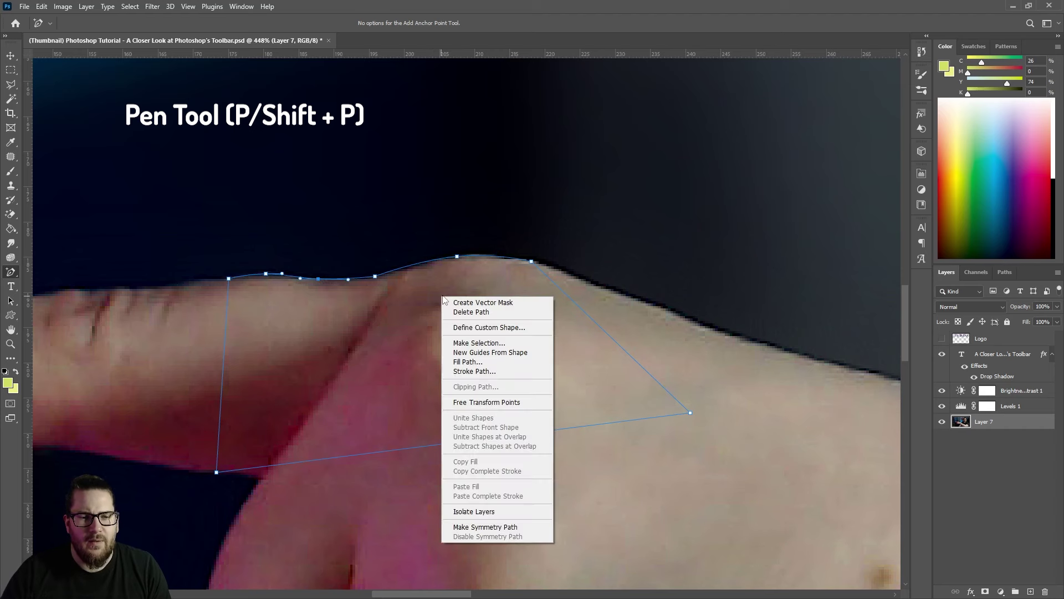
# - Convert the path to a selection and try moving the hand pixels, then undo the move
pyautogui.click(479, 343)
pyautogui.click(497, 200)
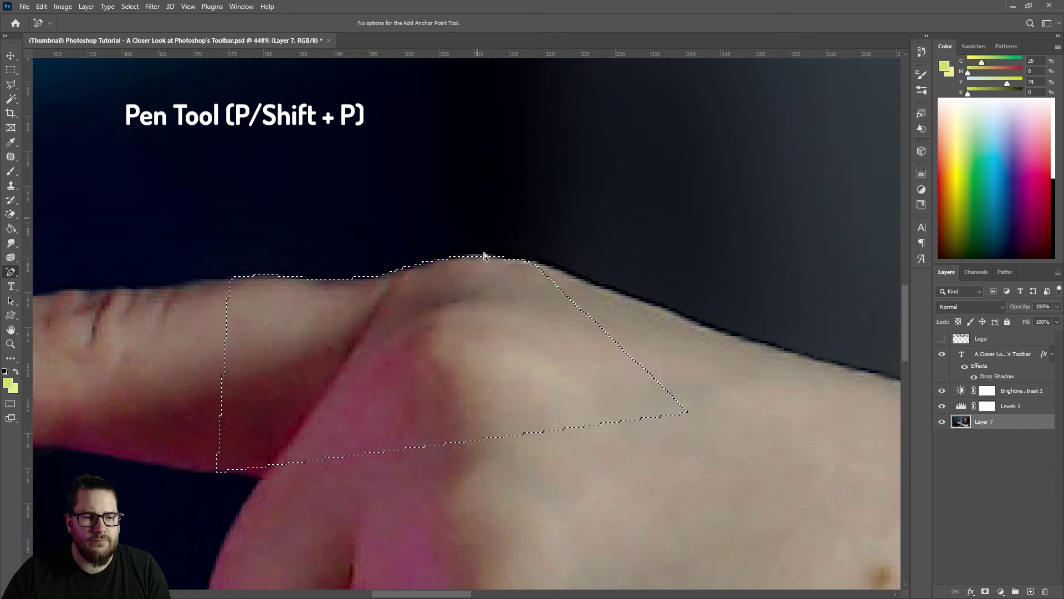
pyautogui.click(11, 56)
pyautogui.moveTo(404, 339); pyautogui.dragTo(520, 311)
pyautogui.hotkey('ctrl', 'z')
pyautogui.hotkey('ctrl', 'z')
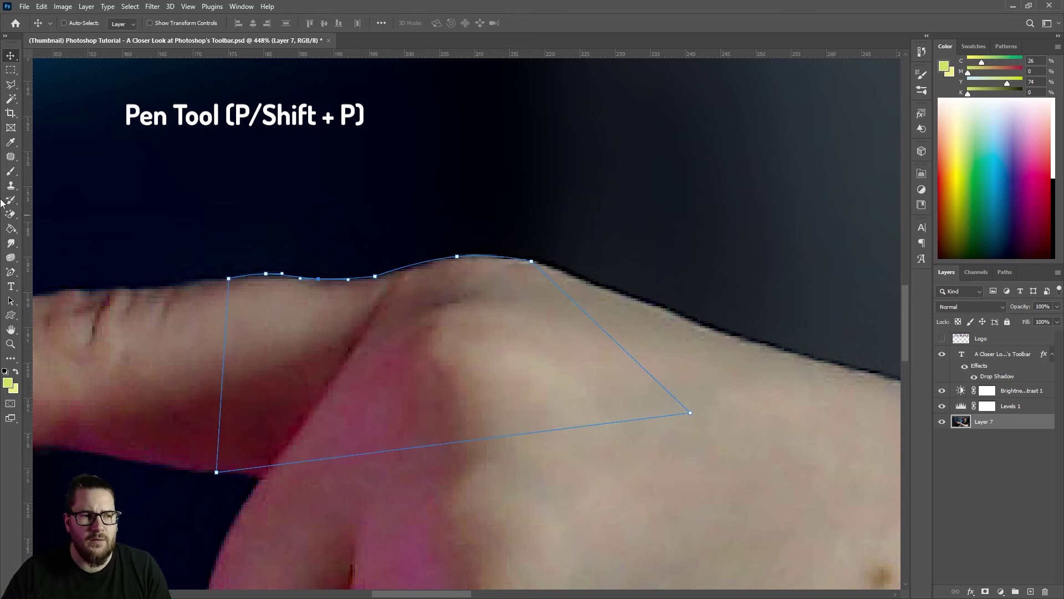
# - Stroke the pen path with the Brush tool in the current colour
pyautogui.press('p')
pyautogui.rightClick(448, 327)
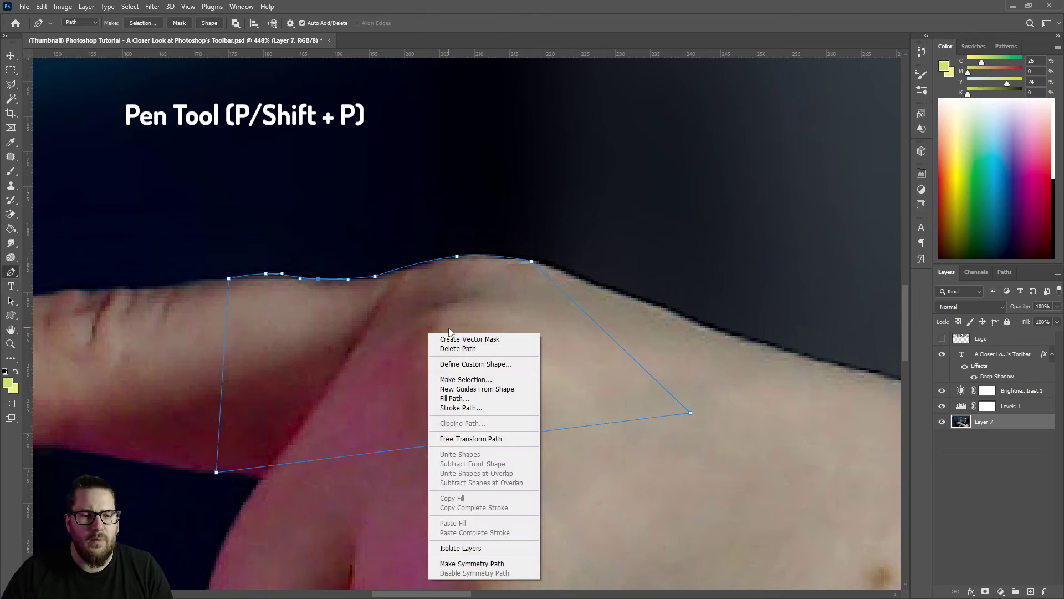
pyautogui.click(471, 408)
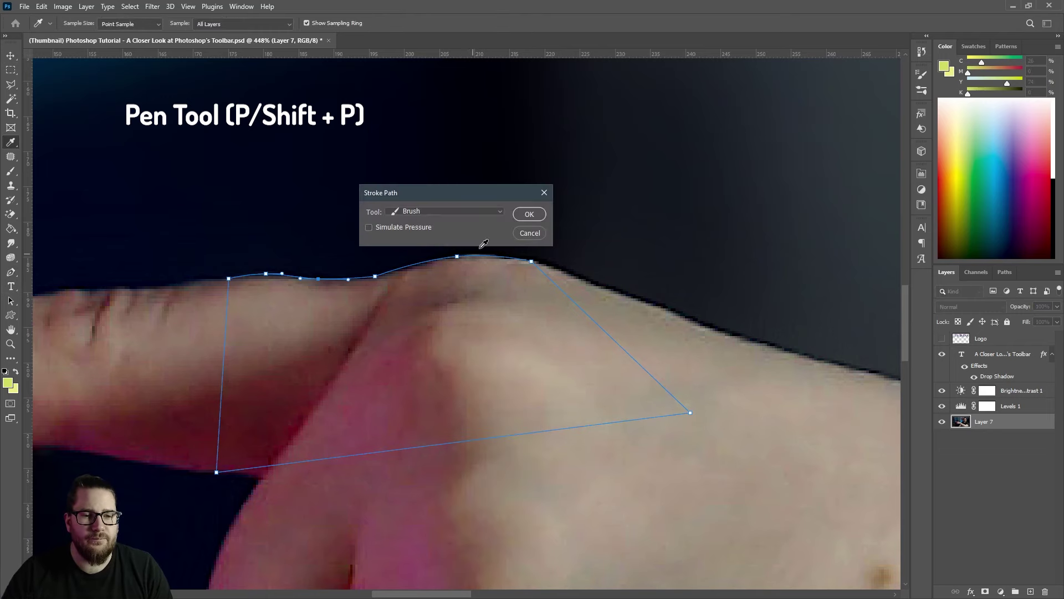
pyautogui.click(529, 215)
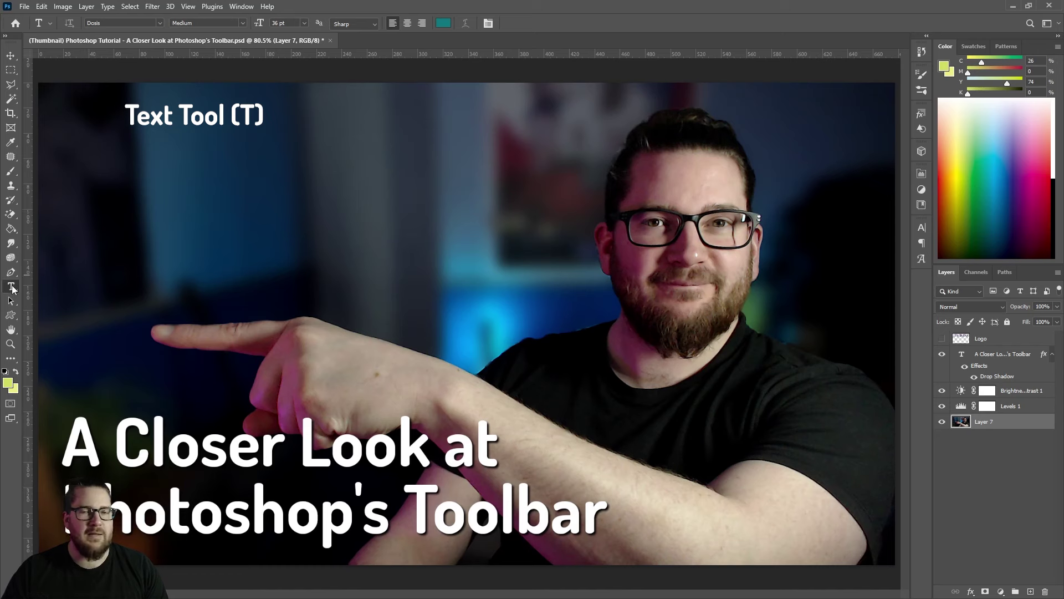
# - Try a paragraph text box, discard it, then add placeholder Lorem Ipsum point text
pyautogui.moveTo(260, 144); pyautogui.dragTo(679, 323)
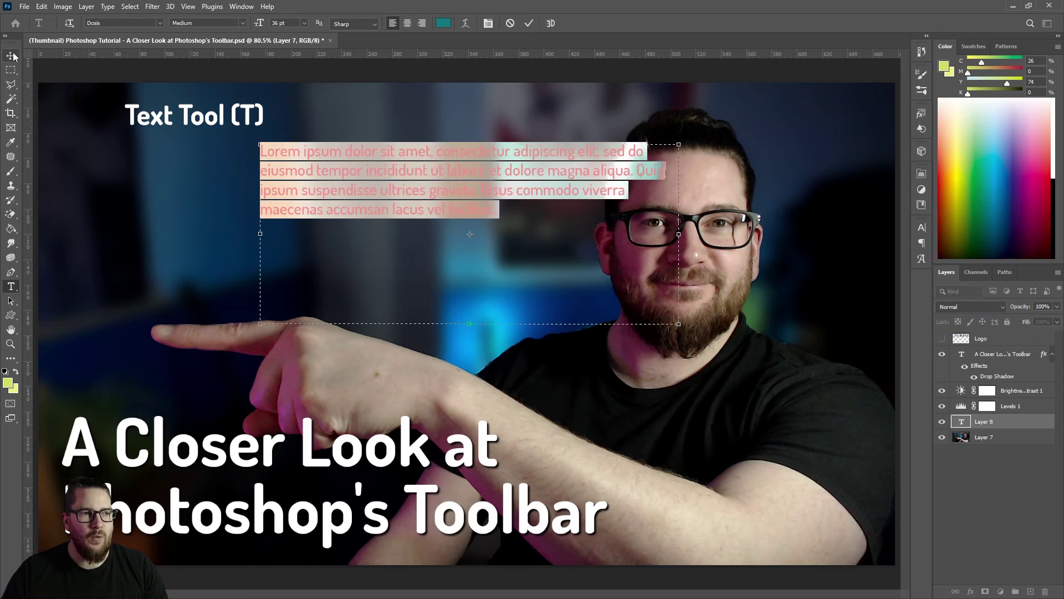
pyautogui.press('Escape')
pyautogui.click(353, 192)
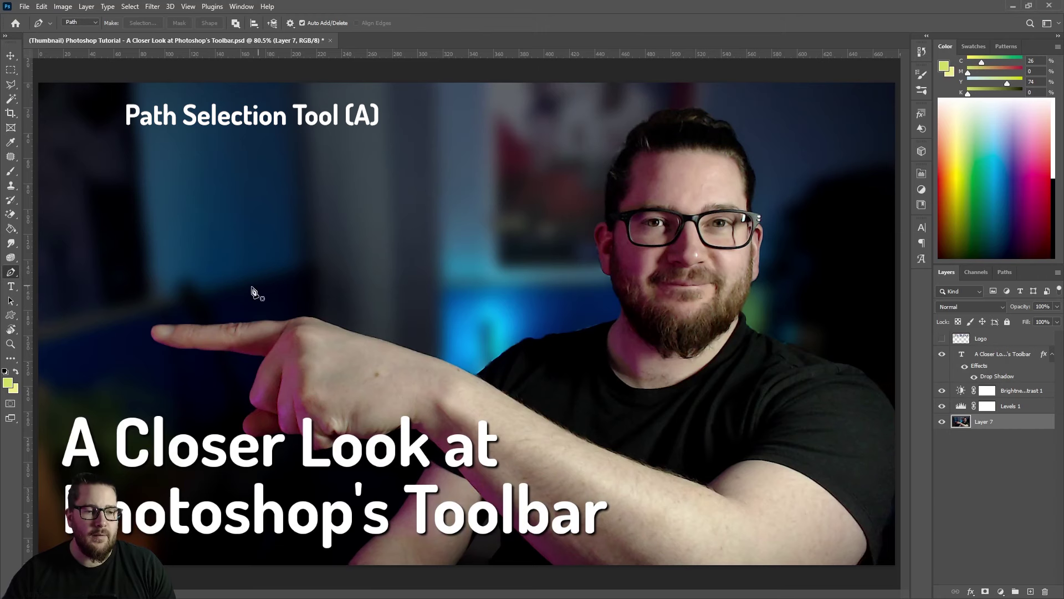
# - Draw a four-anchor zigzag path with the Pen tool above the pointing finger
pyautogui.click(250, 287)
pyautogui.click(293, 273)
pyautogui.click(331, 291)
pyautogui.click(374, 276)
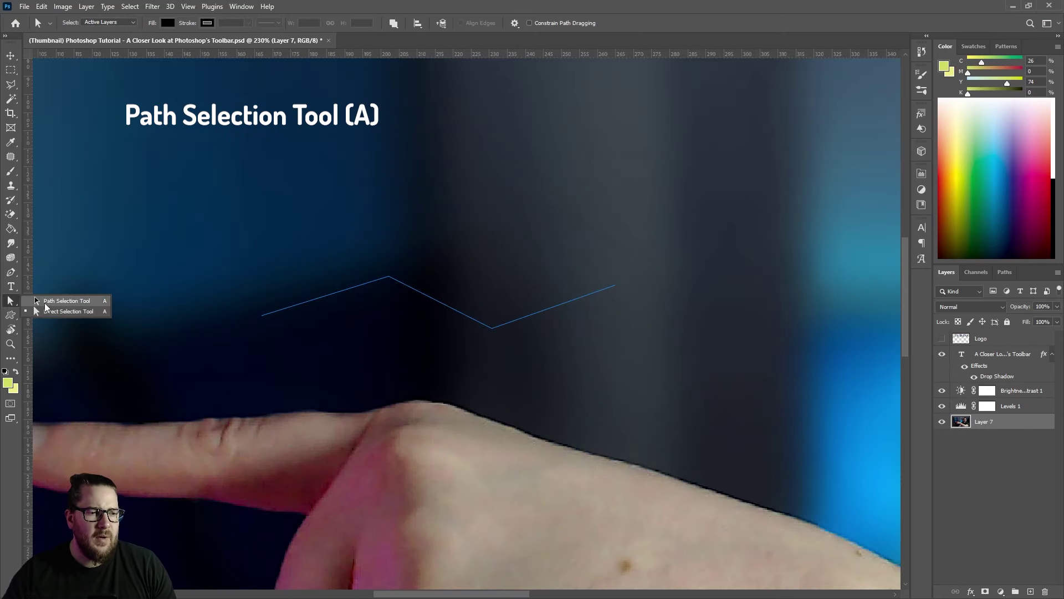
# - Marquee-select the zigzag's two middle anchors with the Direct Selection tool
pyautogui.click(11, 301)
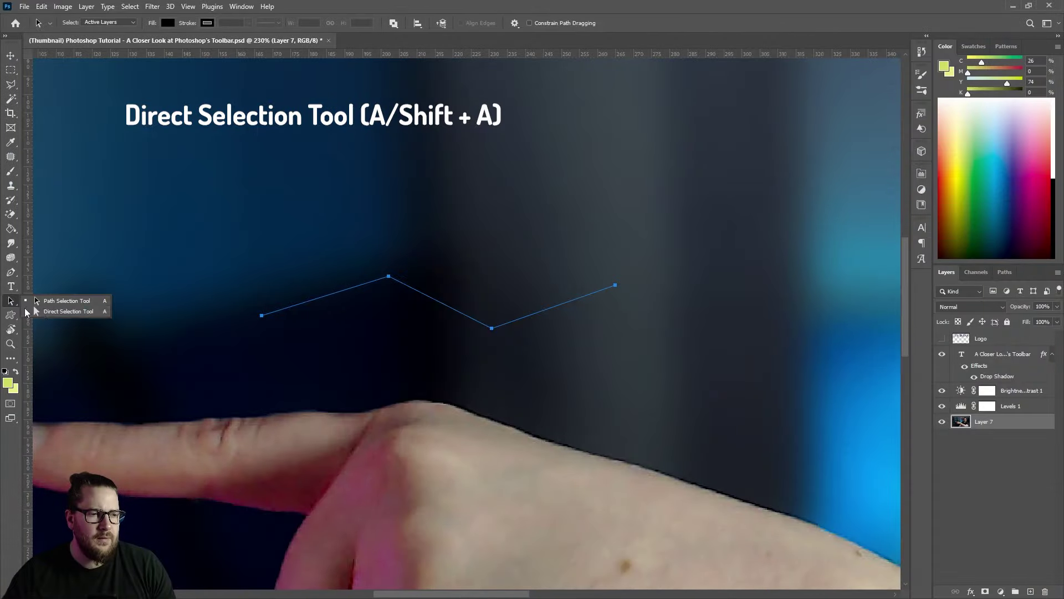
pyautogui.click(38, 311)
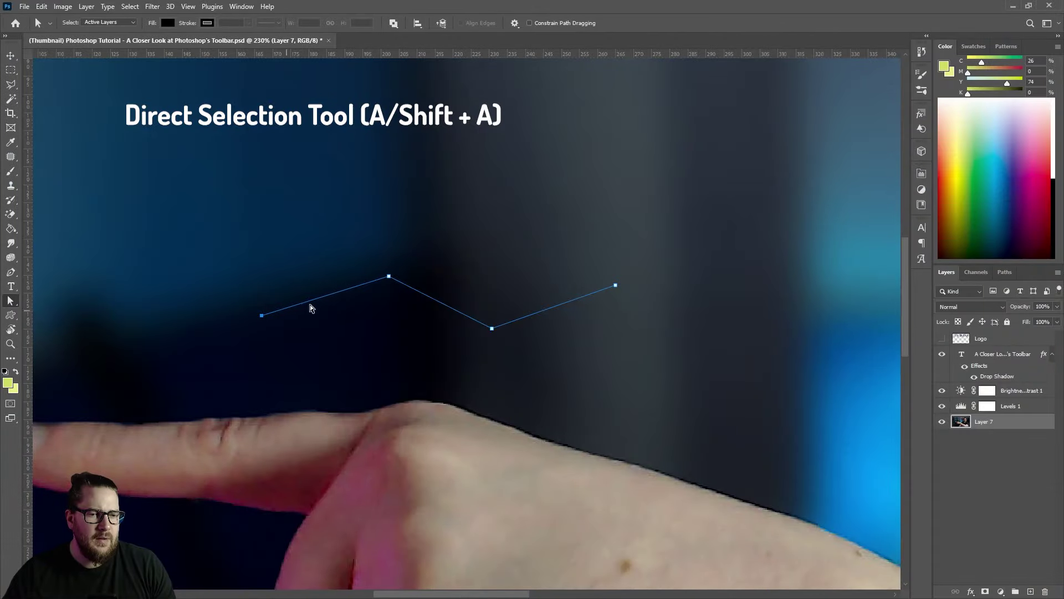
pyautogui.moveTo(365, 246); pyautogui.dragTo(508, 361)
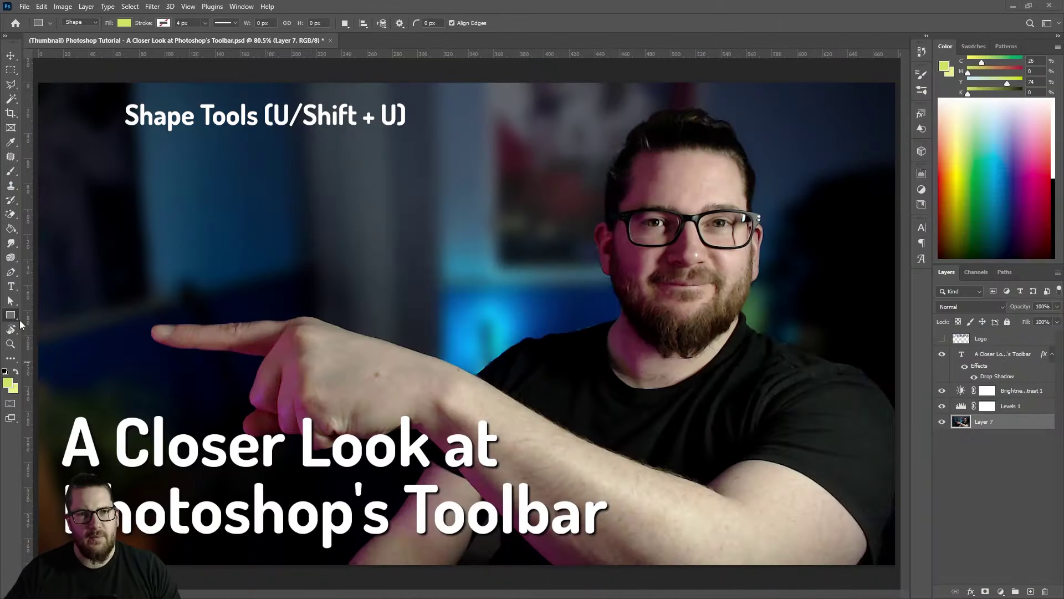
# - Draw a custom shape from the Boats folder across the photo's middle
pyautogui.rightClick(11, 316)
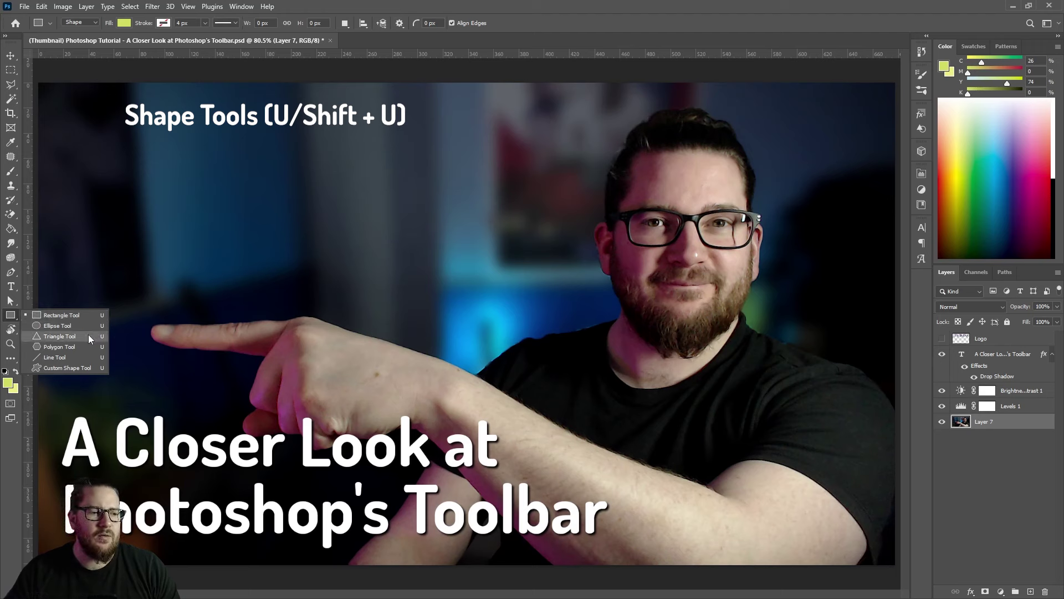
pyautogui.click(86, 368)
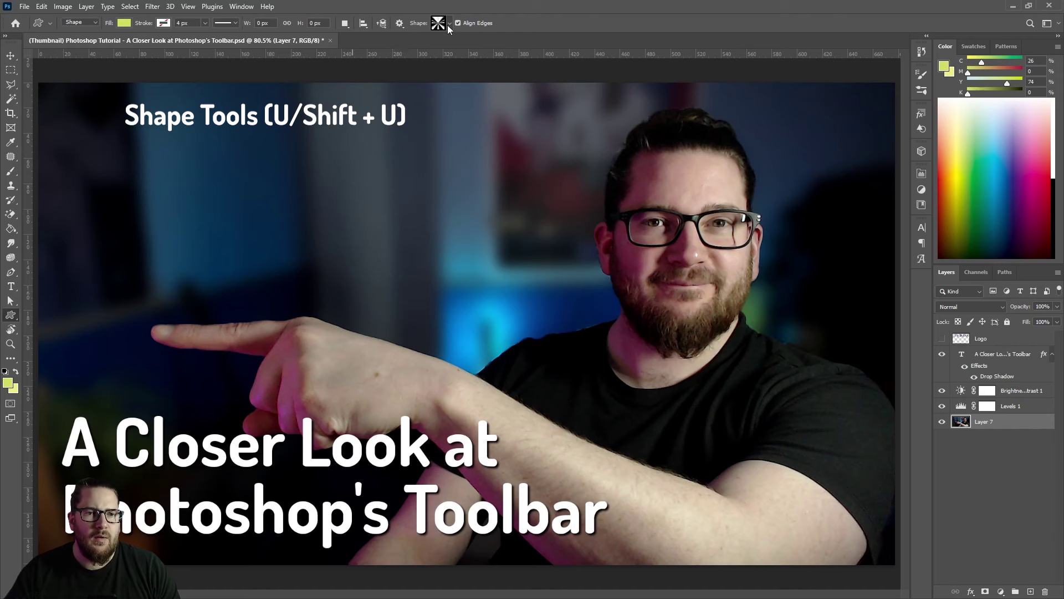
pyautogui.click(449, 24)
pyautogui.click(298, 79)
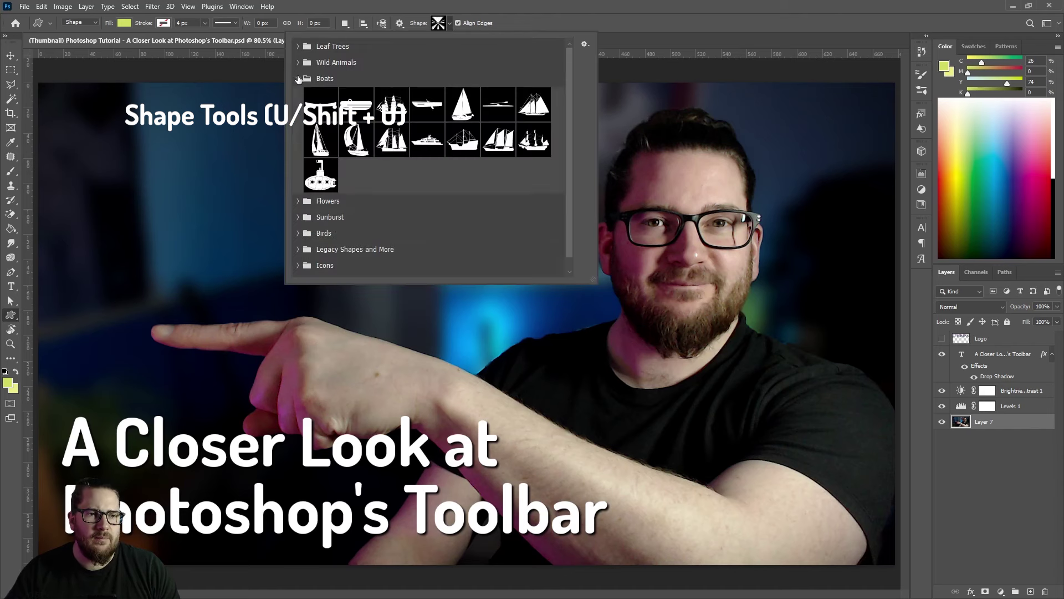
pyautogui.click(357, 104)
pyautogui.moveTo(316, 213); pyautogui.dragTo(589, 331)
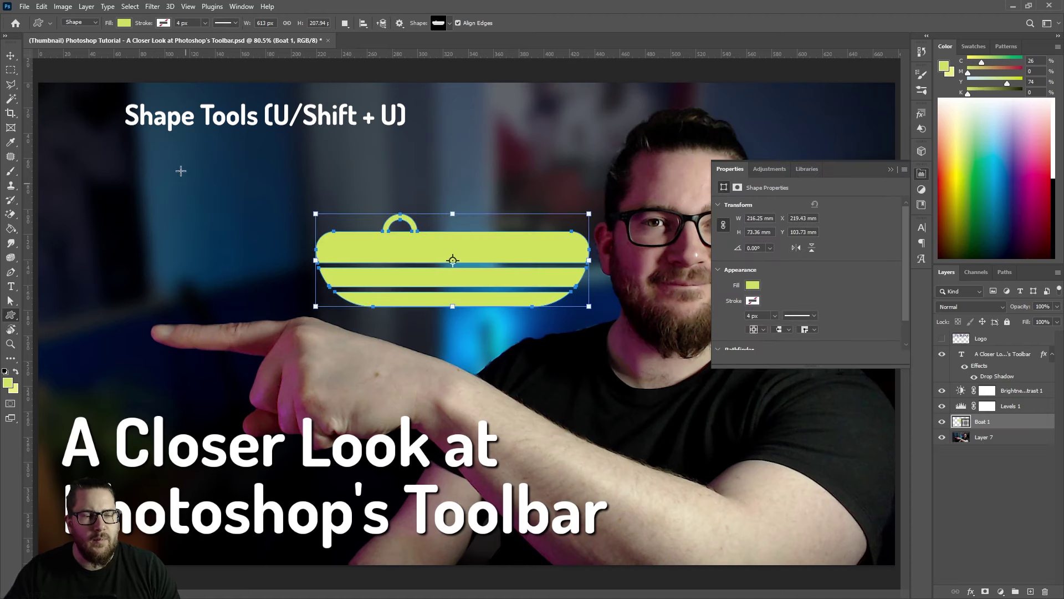
# - Give the boat a teal stroke and no fill, then rotate the canvas view about 17 degrees
pyautogui.click(158, 25)
pyautogui.click(104, 81)
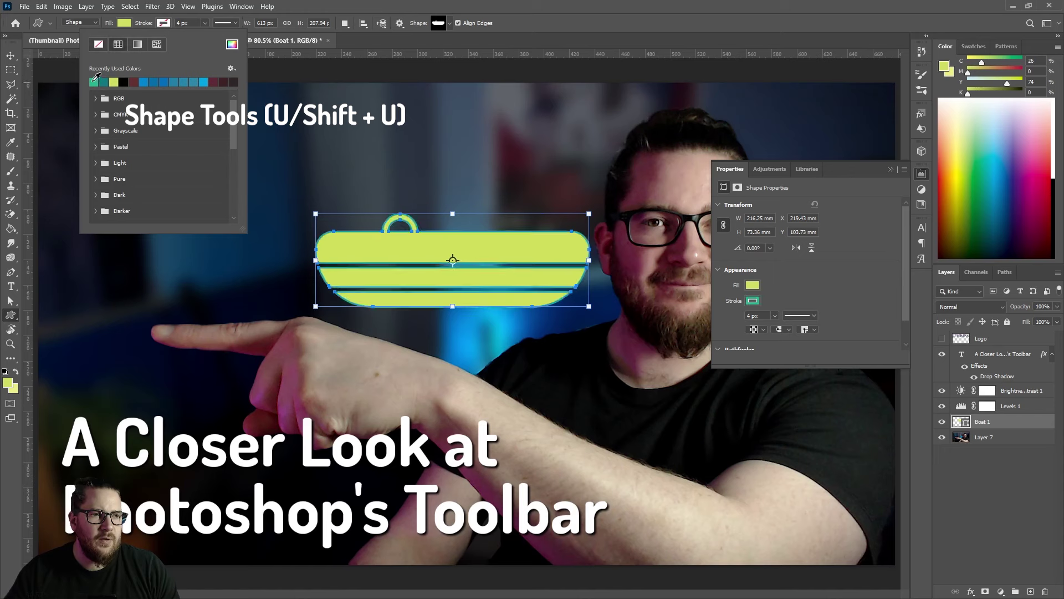
pyautogui.click(129, 24)
pyautogui.click(60, 44)
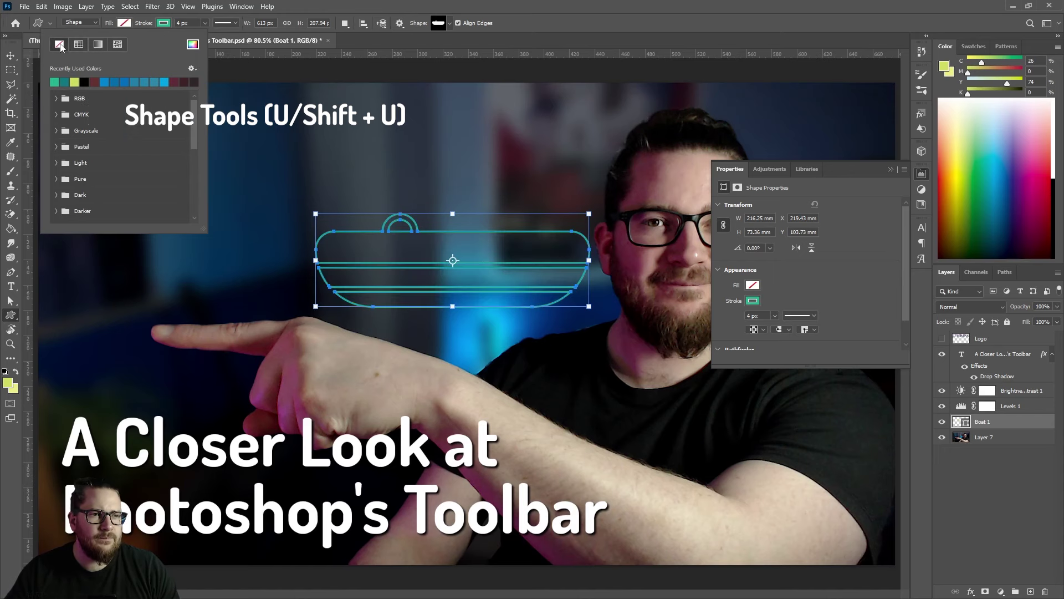
pyautogui.click(391, 5)
pyautogui.click(10, 56)
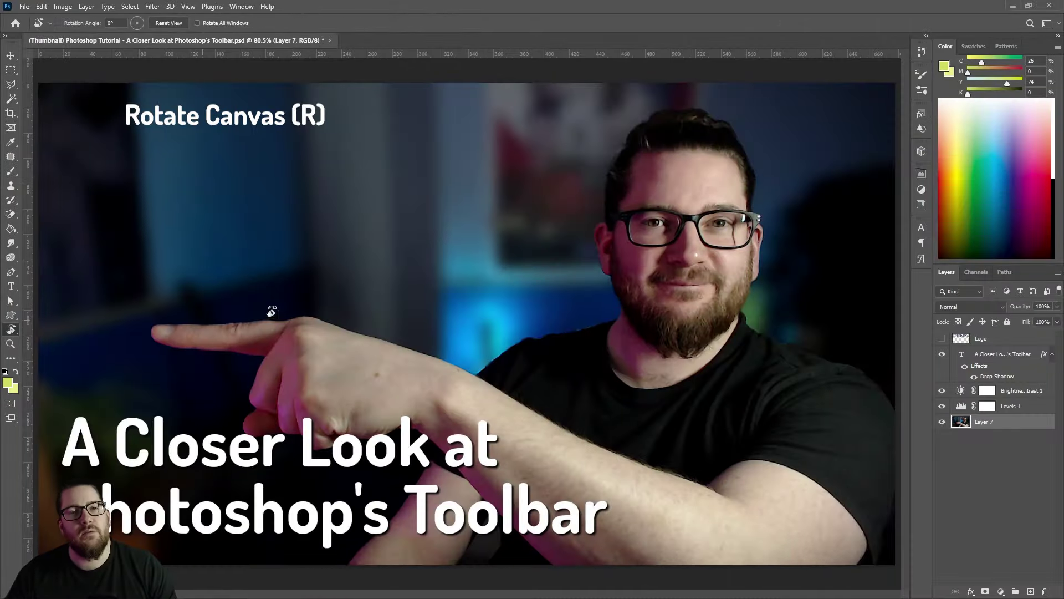
pyautogui.moveTo(280, 326); pyautogui.dragTo(687, 323)
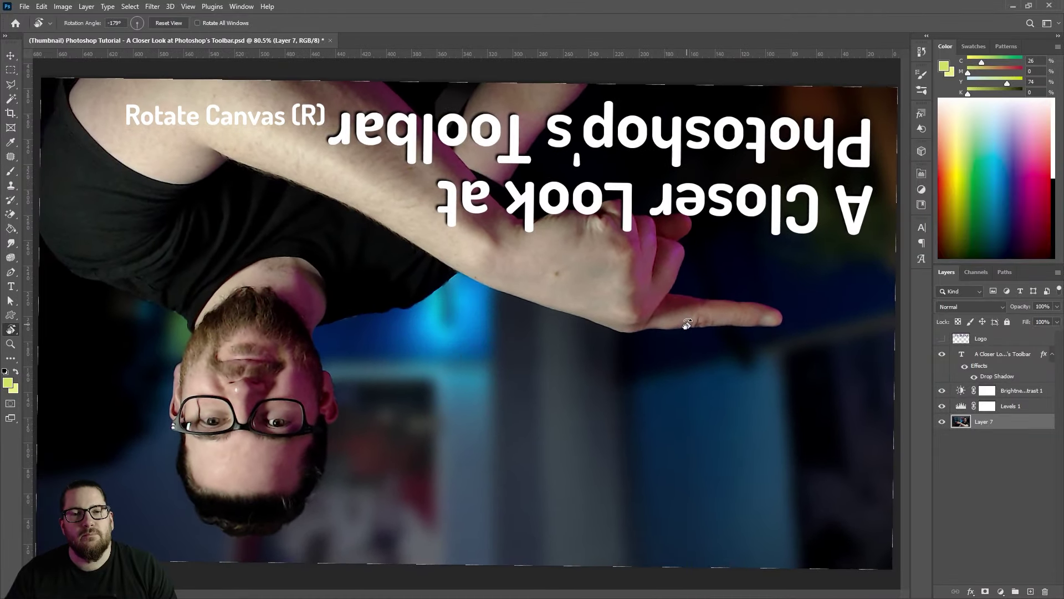
# - Rotate the canvas view 180 degrees, then reset it upright
pyautogui.write('180')
pyautogui.press('Return')
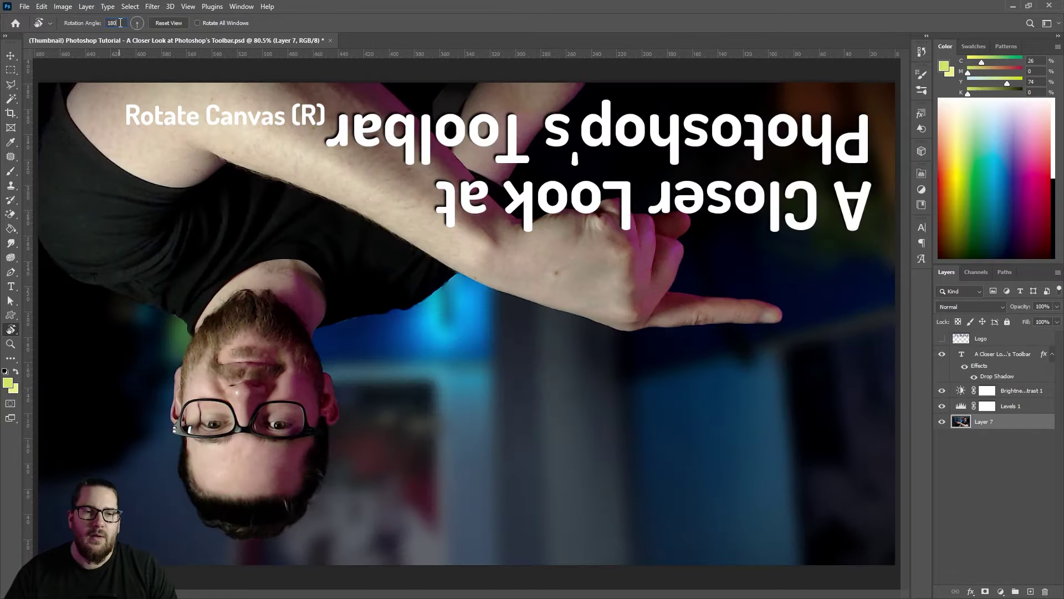
pyautogui.click(167, 24)
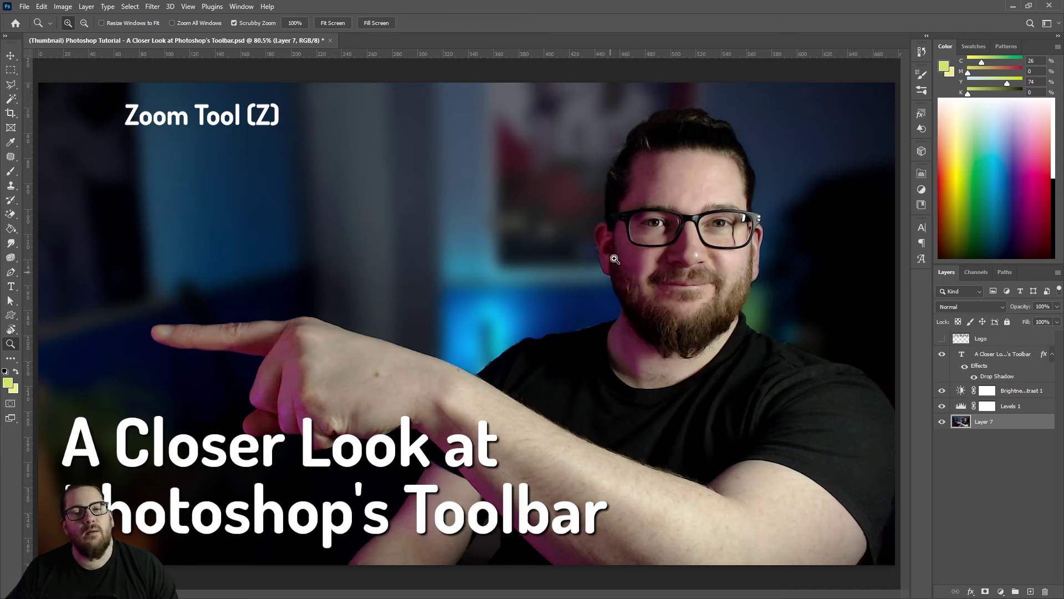
# - Scrubby-zoom into the eye and glasses, then fit the whole photo on screen
pyautogui.moveTo(649, 210); pyautogui.dragTo(734, 209)
pyautogui.rightClick(629, 227)
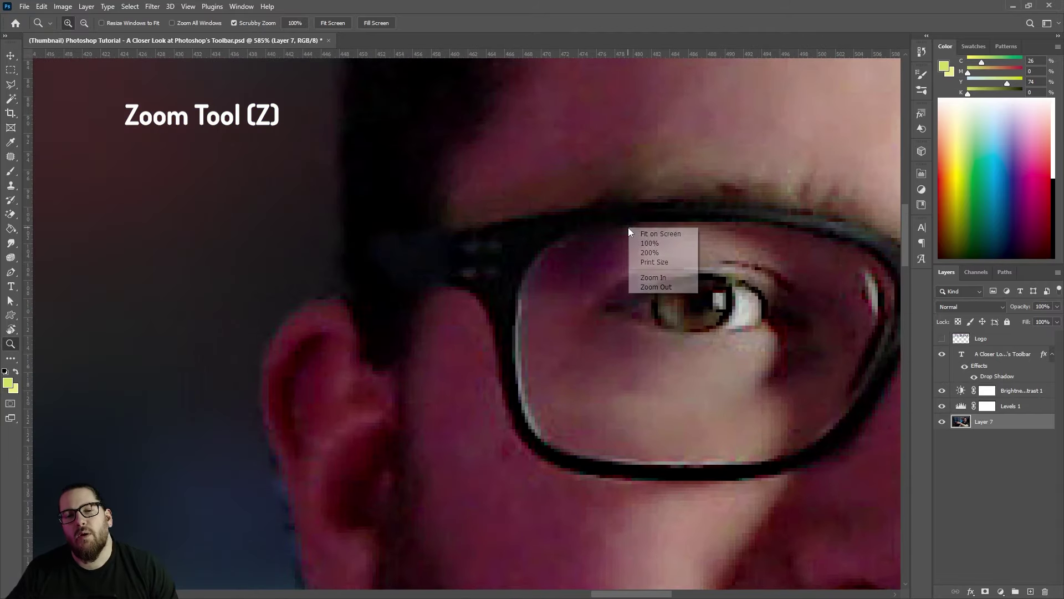
pyautogui.click(661, 234)
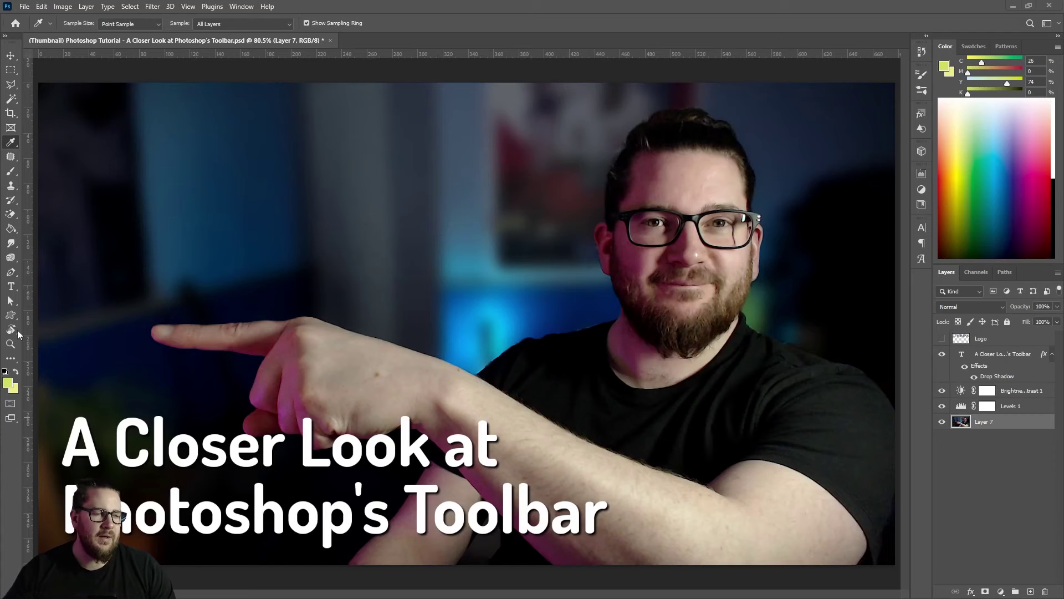
# - Open the Customize Toolbar dialog from the toolbar's edit options and cancel it without changes
pyautogui.click(11, 358)
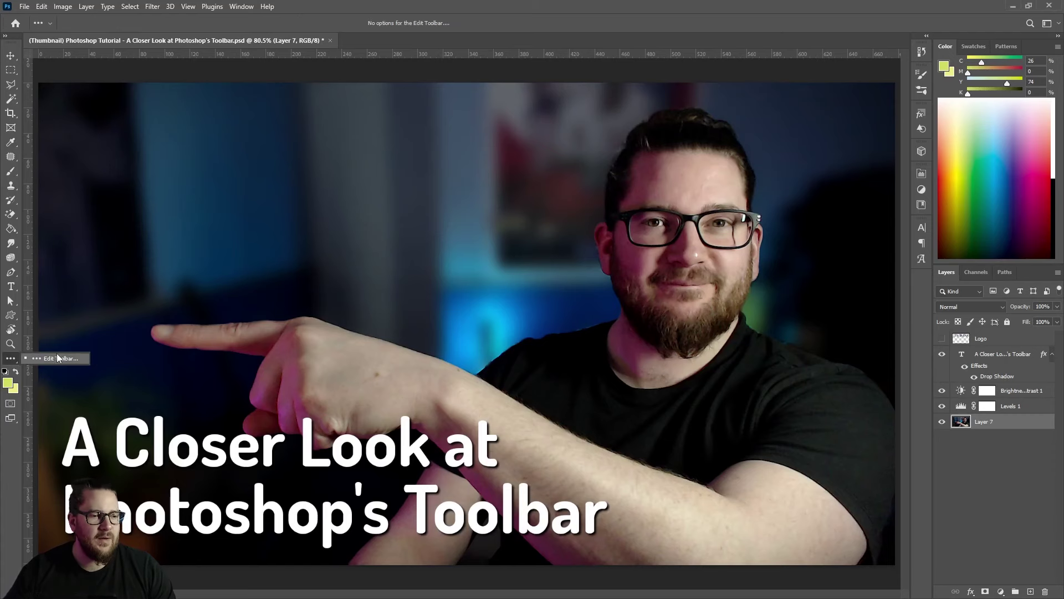
pyautogui.click(54, 354)
pyautogui.click(700, 108)
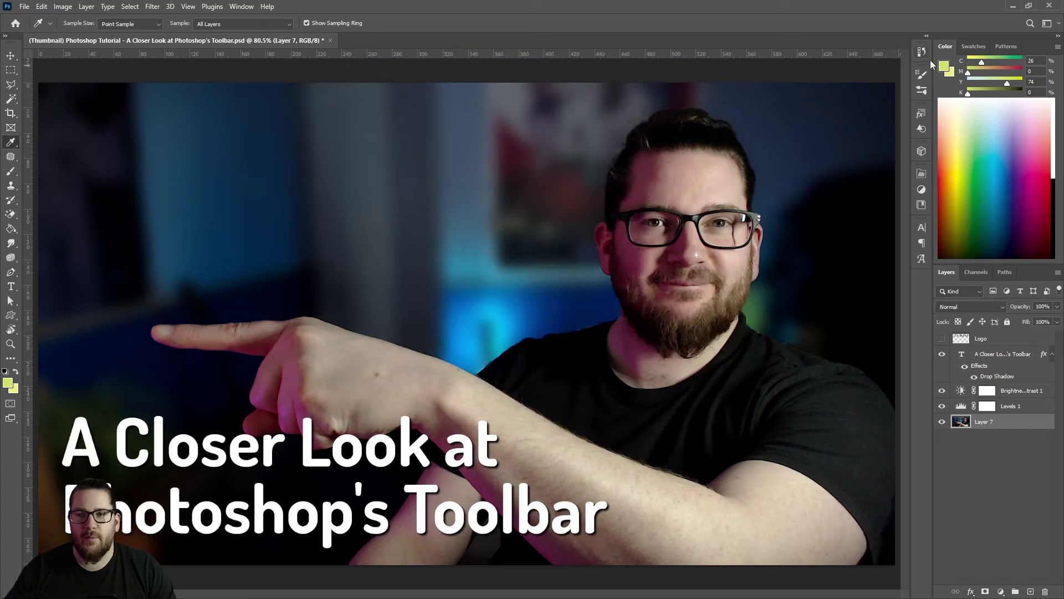
# - Toggle Quick Mask on and back off, then switch to Full Screen Mode with Menu Bar
pyautogui.click(10, 405)
pyautogui.click(10, 406)
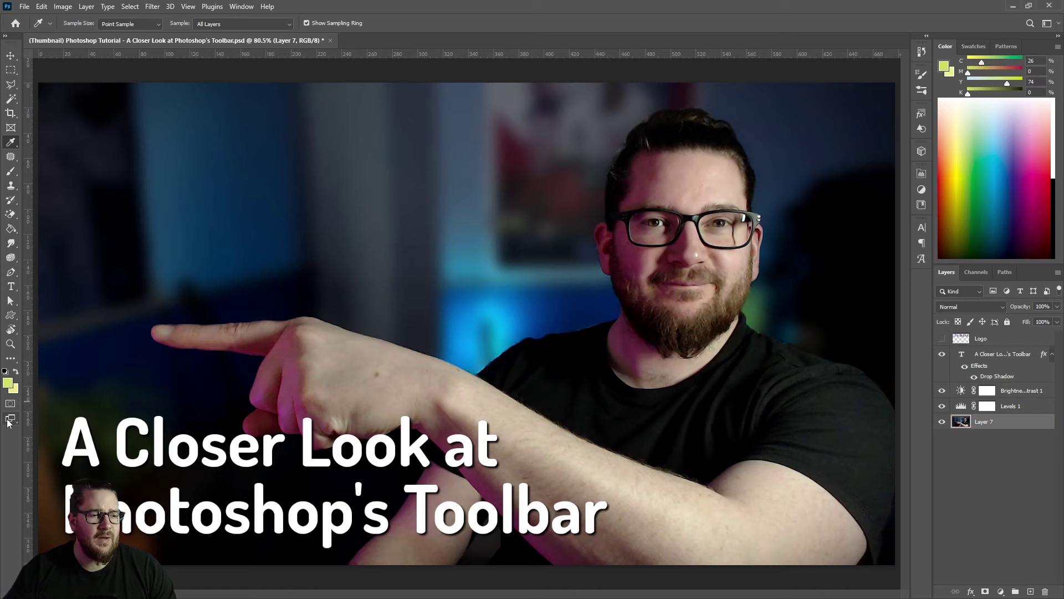
pyautogui.click(10, 419)
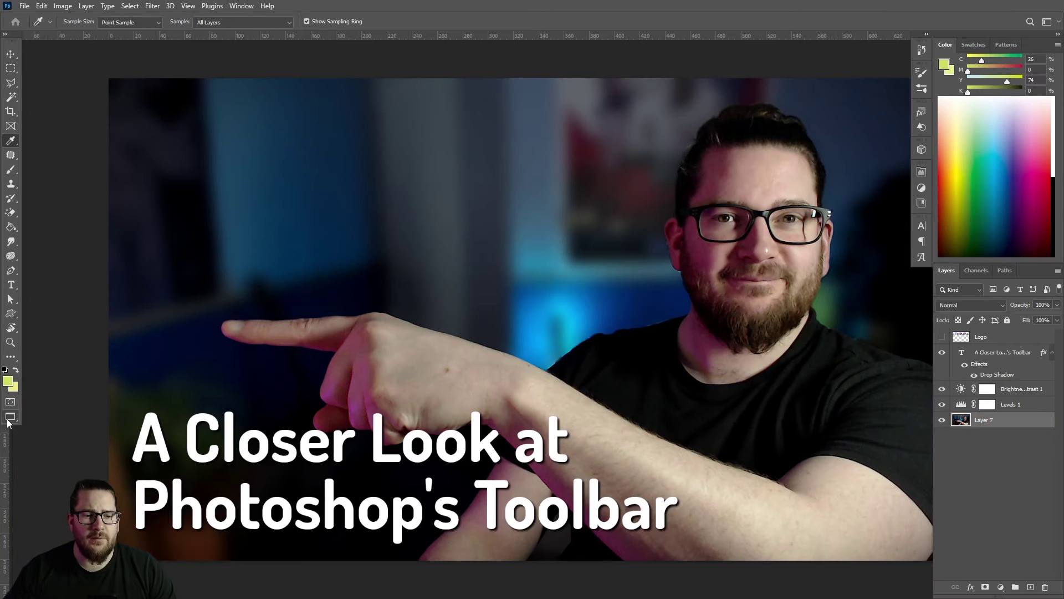